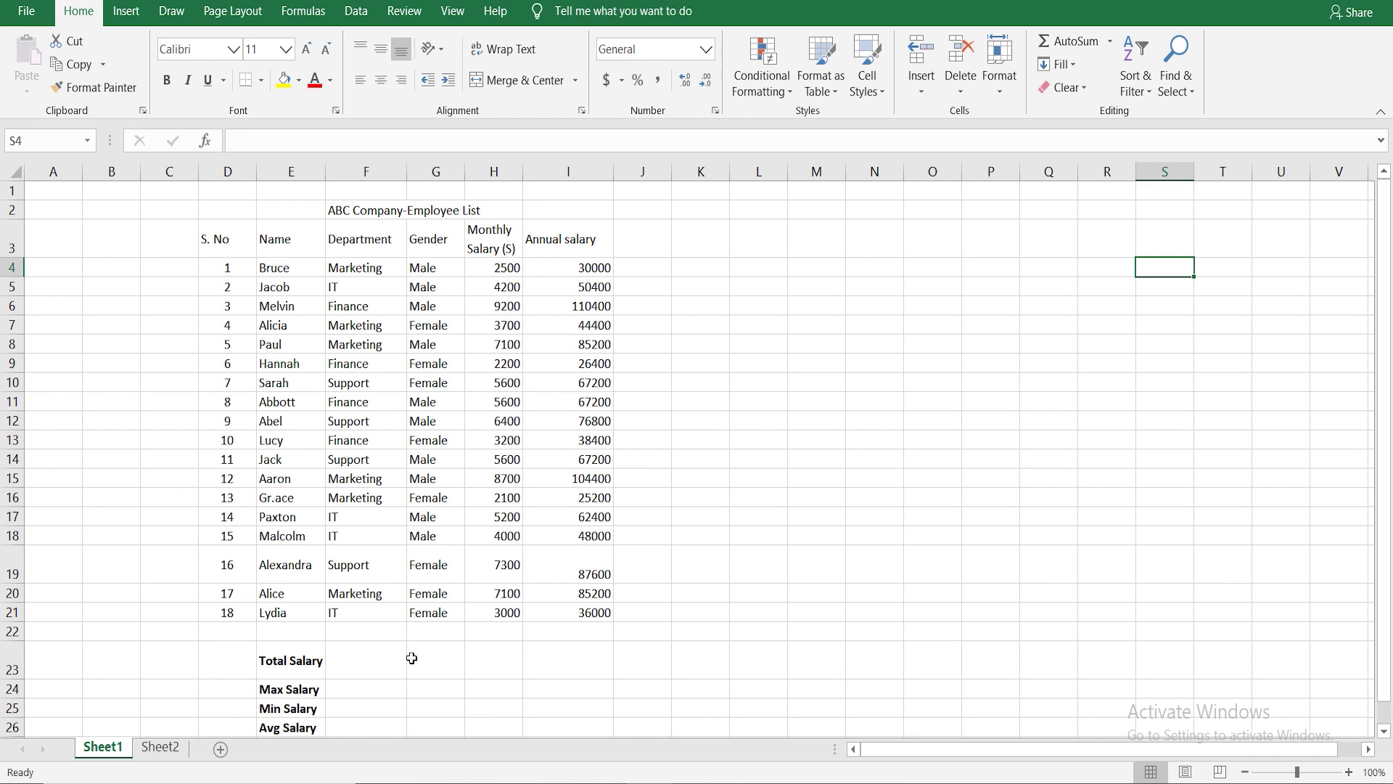
Step: Insert the SUM function over H4:H21 in cell H23 through the Insert Function dialog to total the monthly salaries
left_click(491, 659)
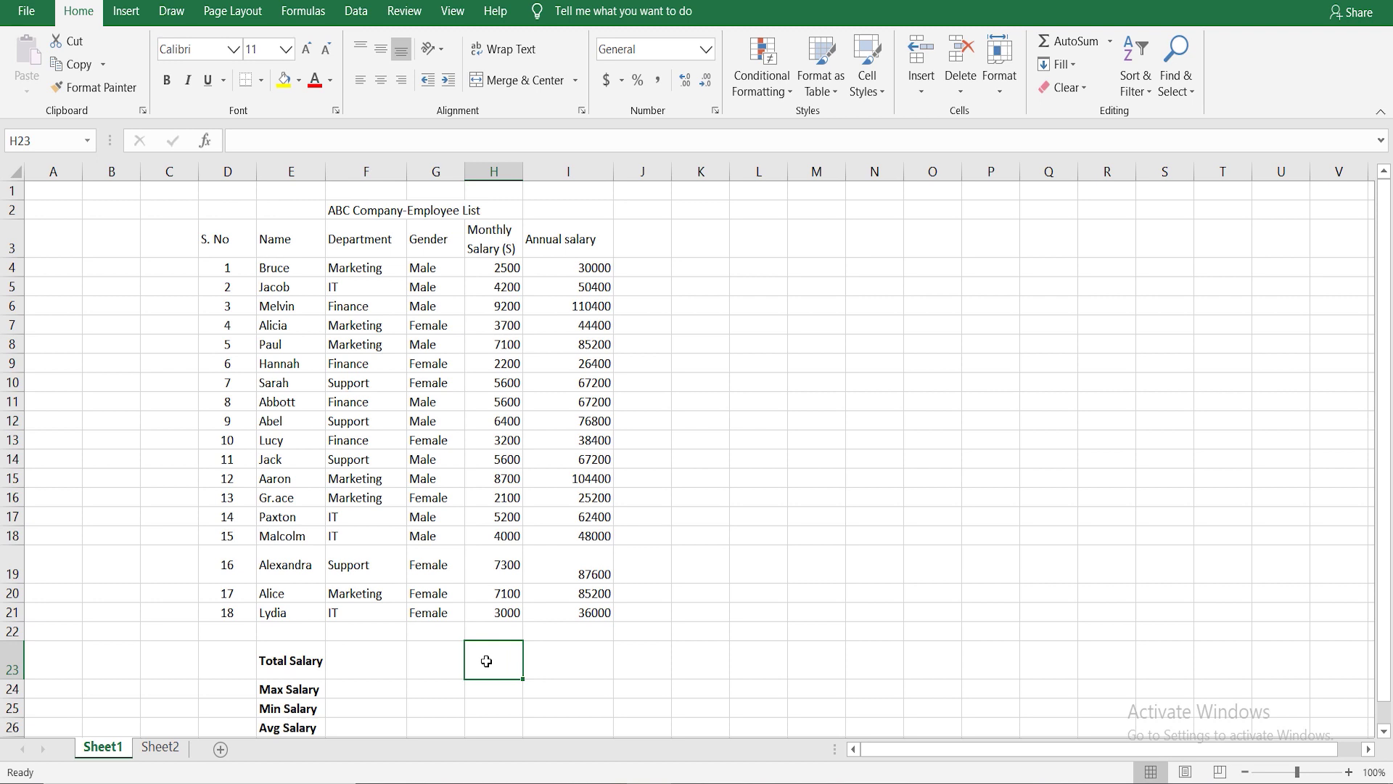
left_click(206, 142)
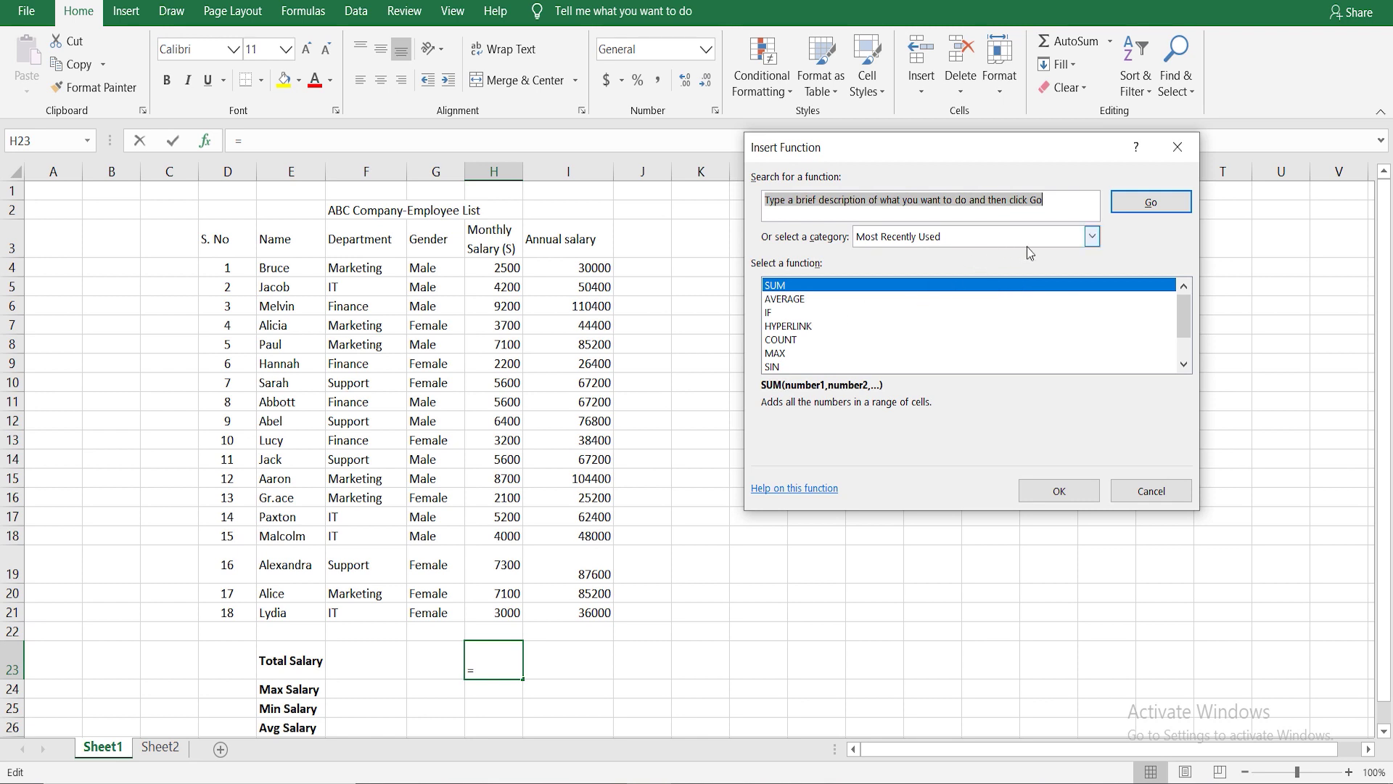
left_click(1093, 238)
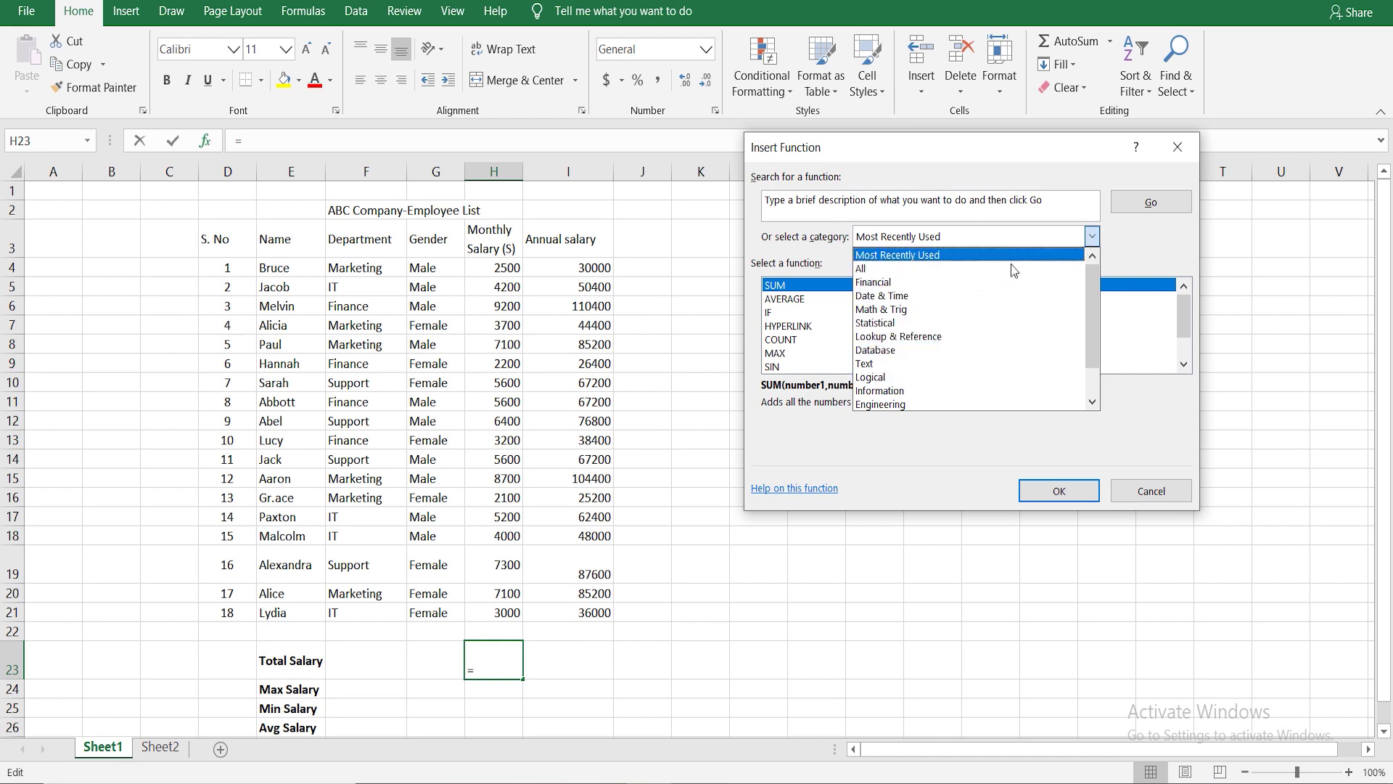
left_click(1161, 258)
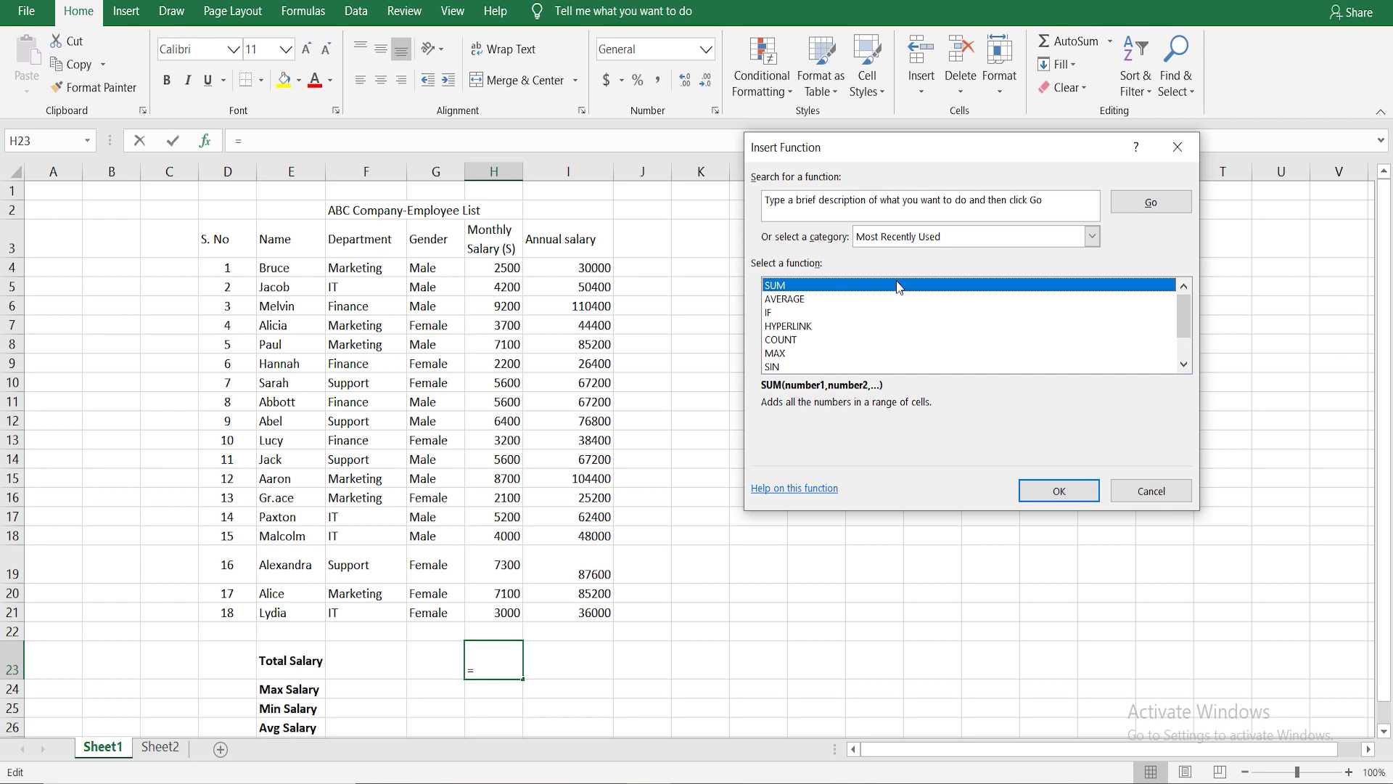
left_click(1033, 489)
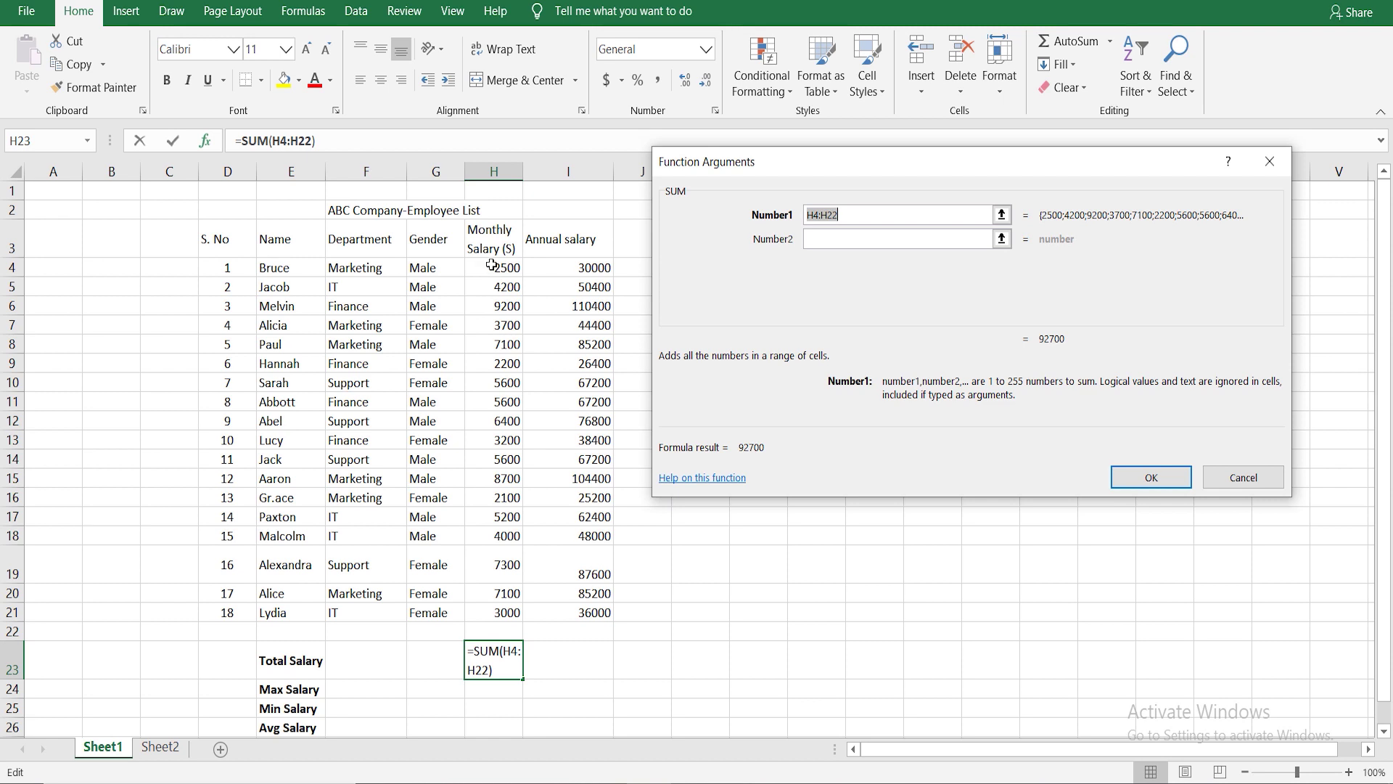
left_click(492, 266)
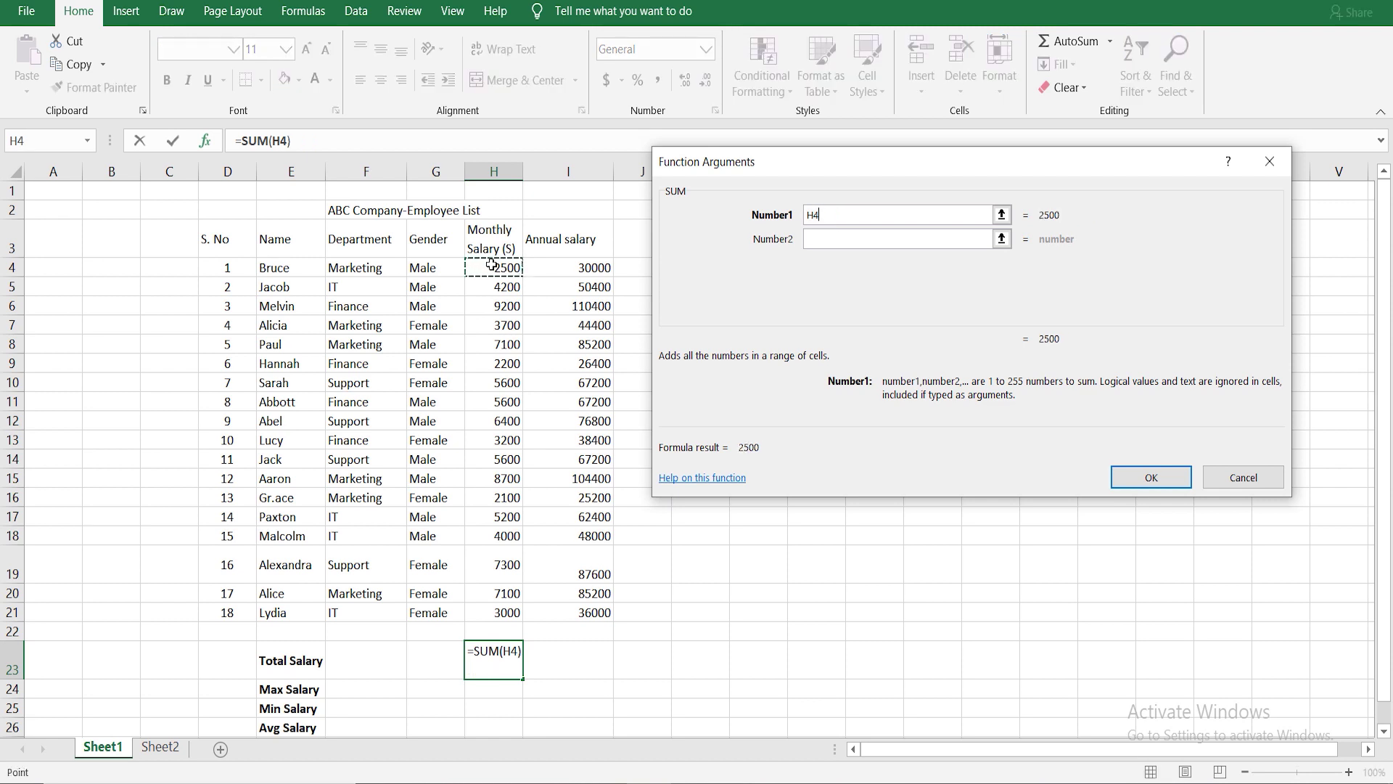
left_click_drag(491, 270, 494, 613)
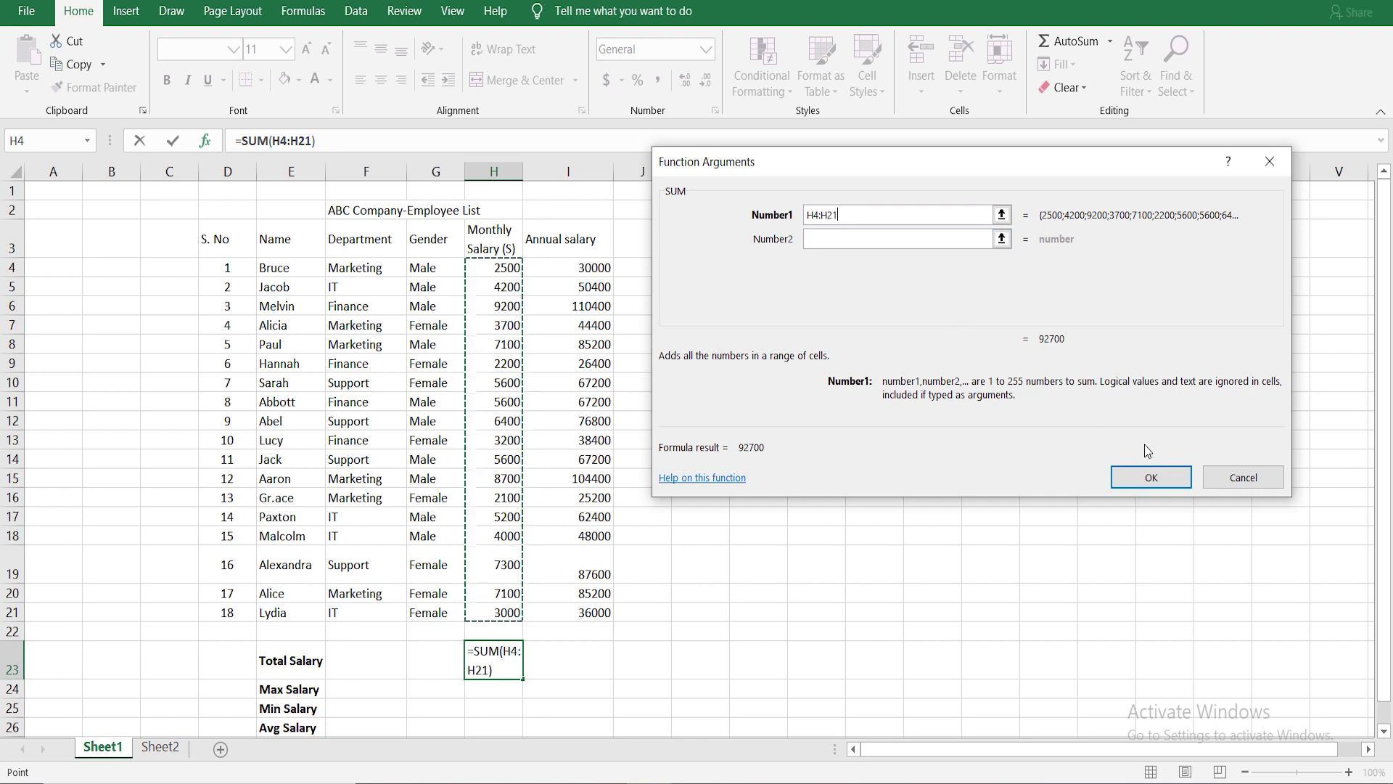
left_click(1144, 475)
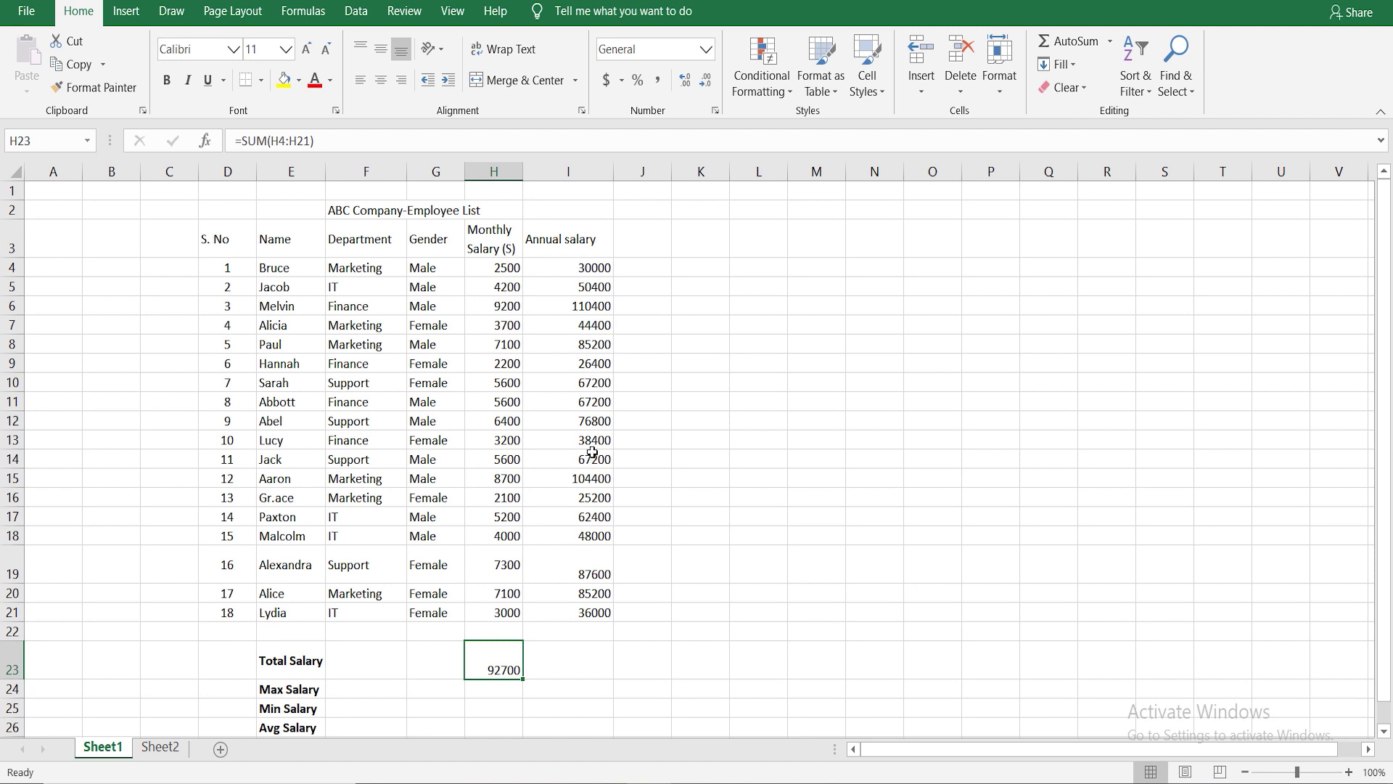
Step: Insert the SUM function over I4:I21 in cell I23 through the Insert Function dialog to total the annual salaries
left_click(573, 661)
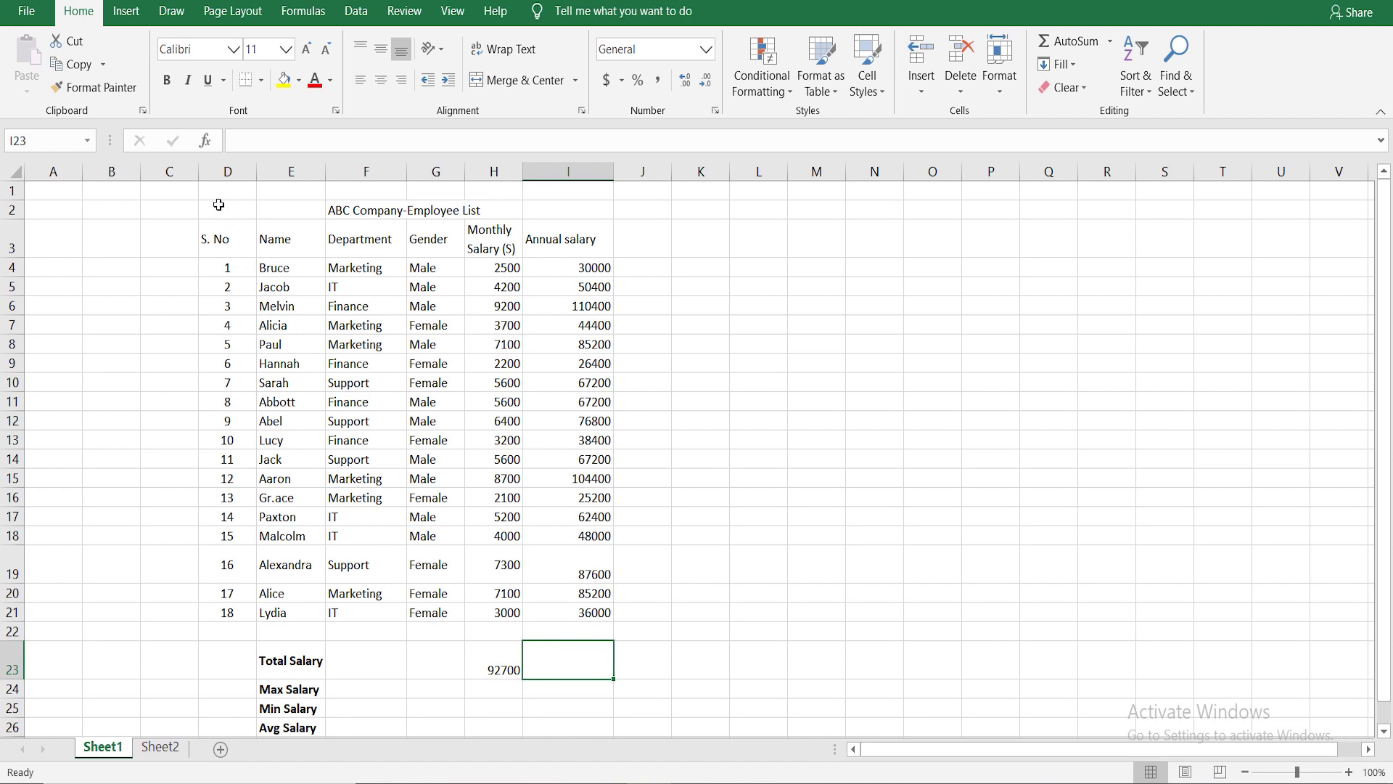
left_click(208, 147)
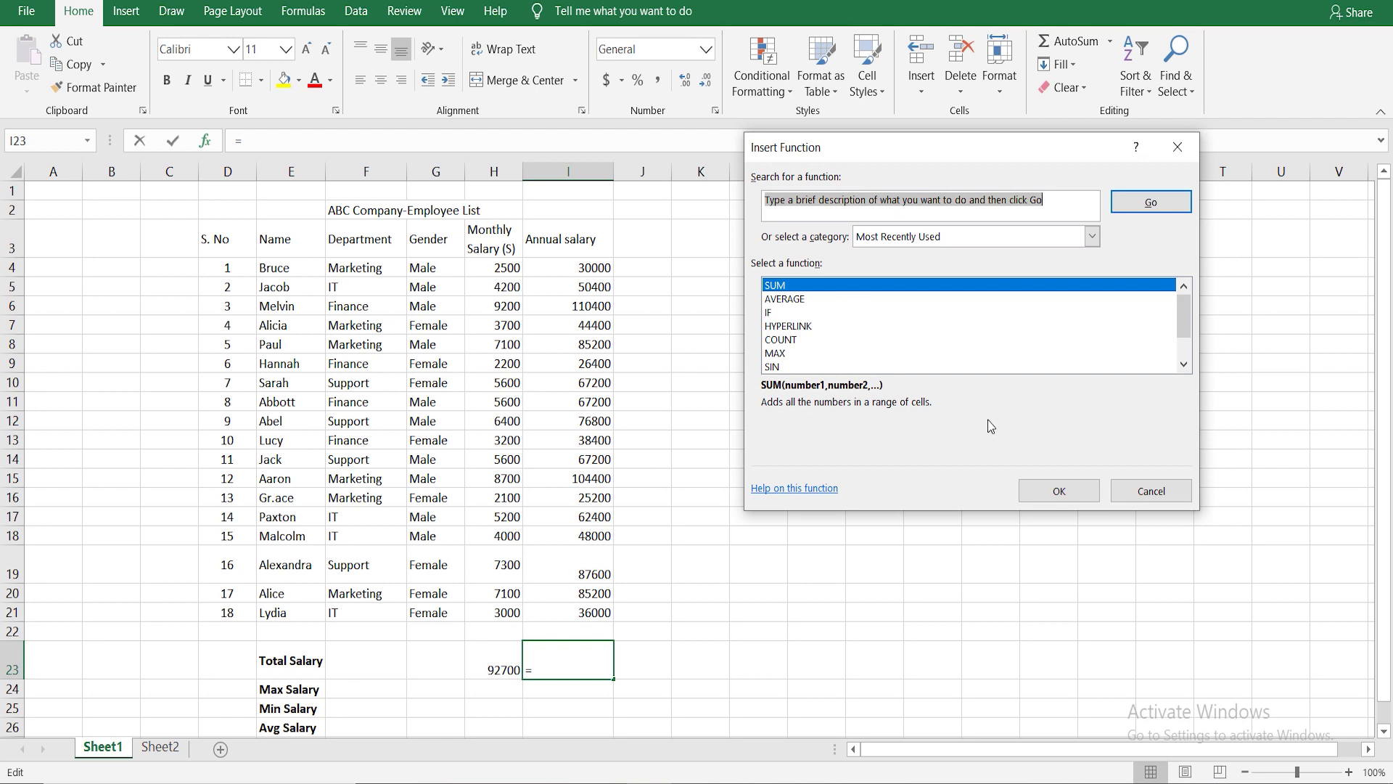
left_click(1057, 501)
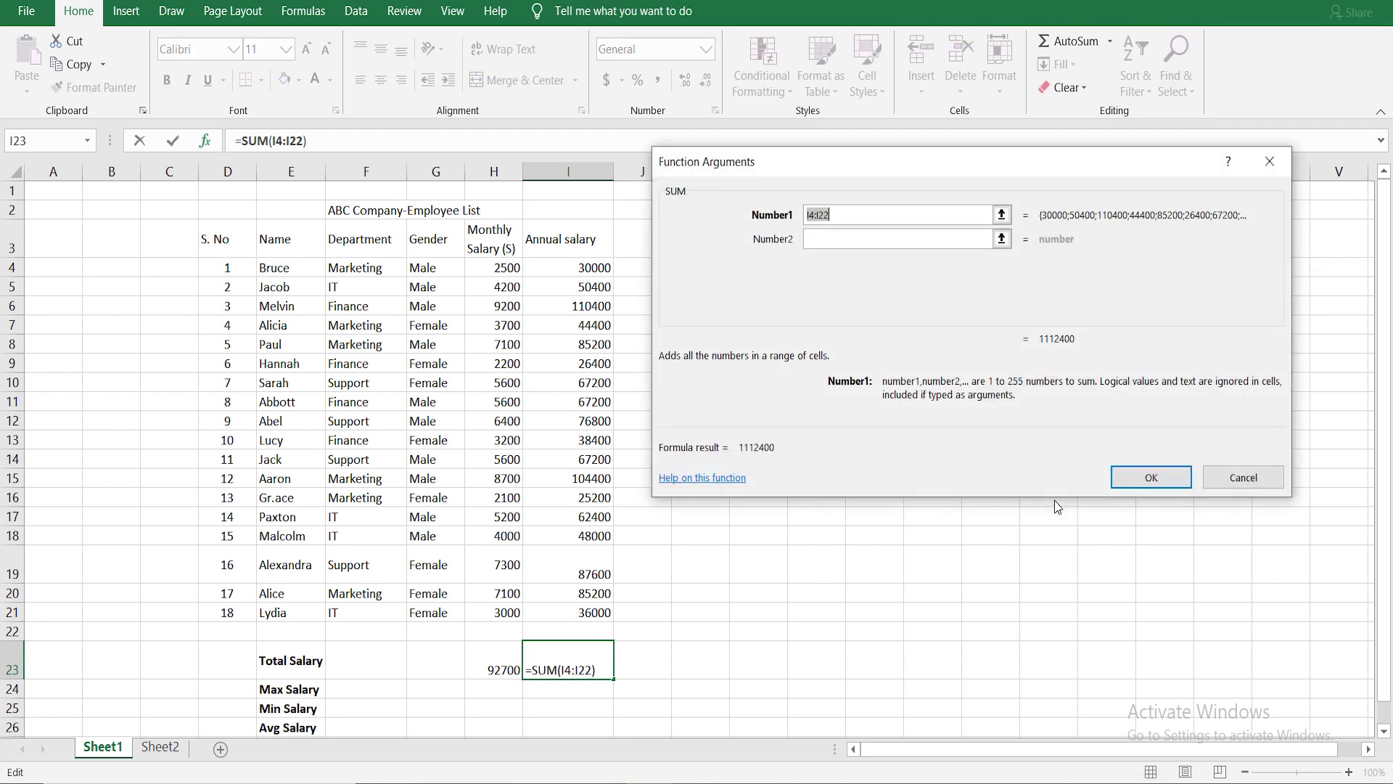
left_click(564, 268)
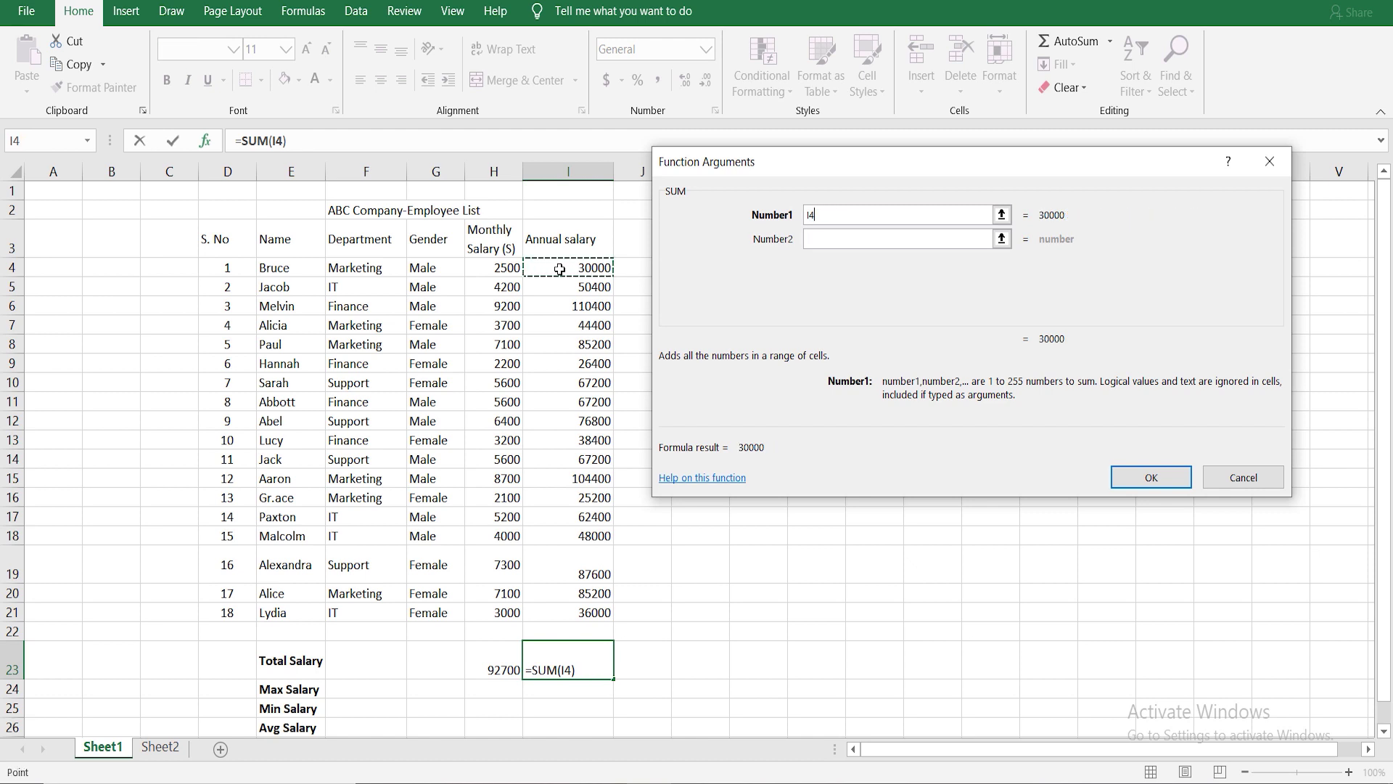
left_click_drag(564, 268, 563, 615)
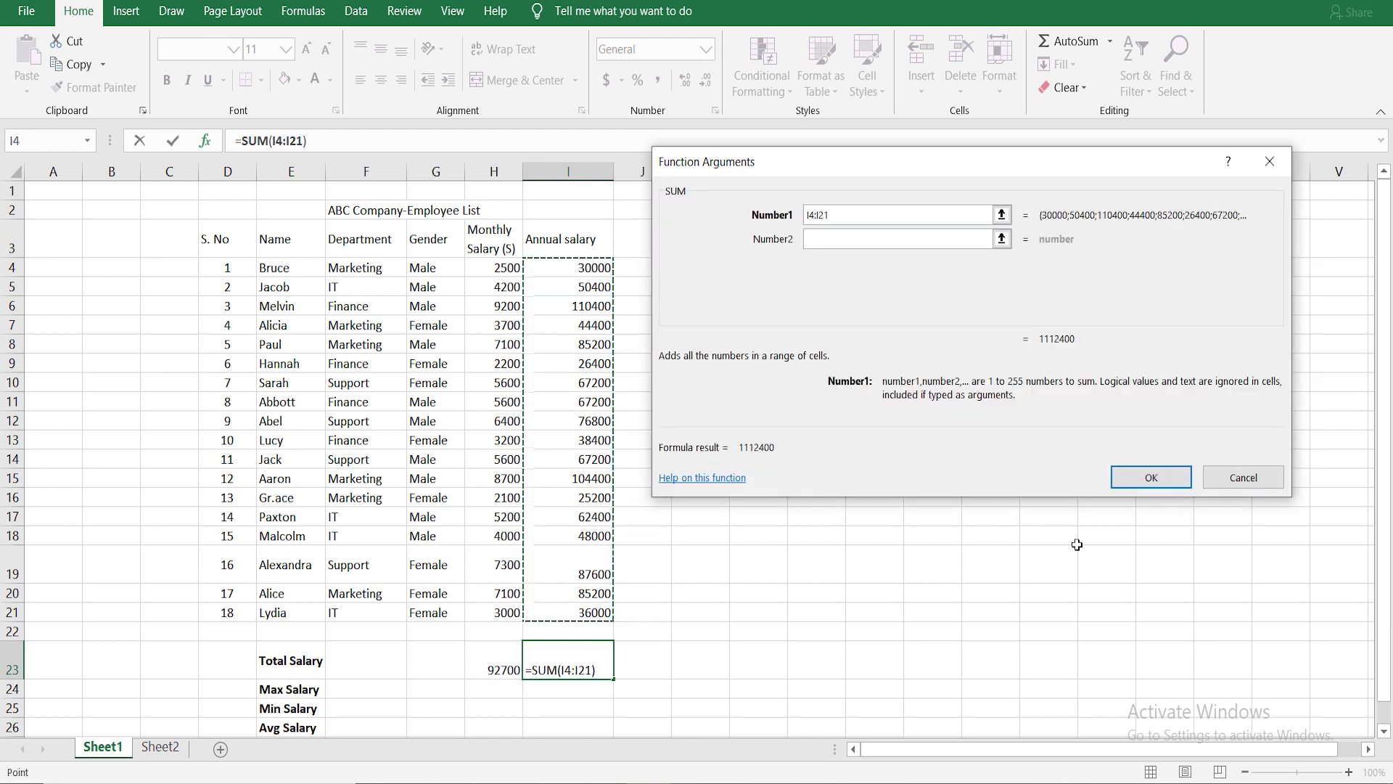
left_click(1137, 482)
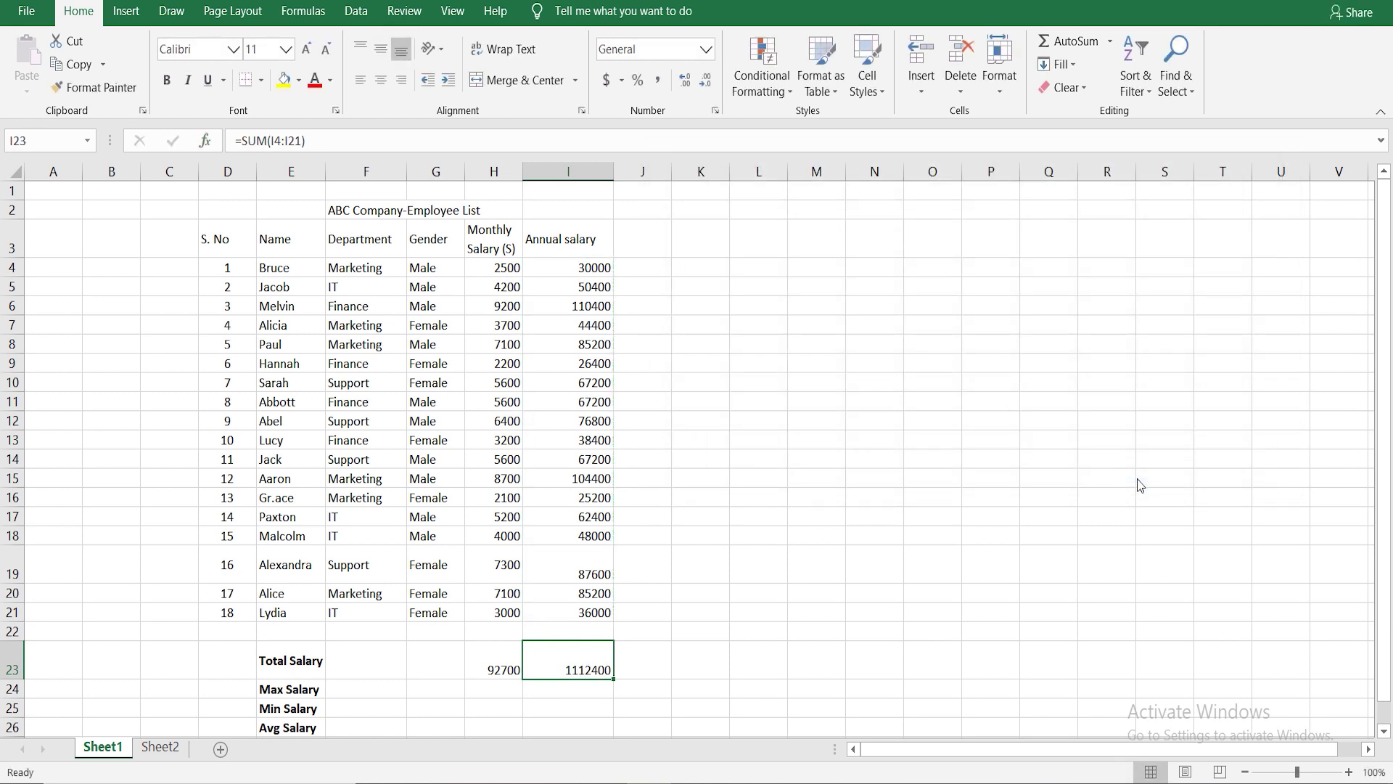
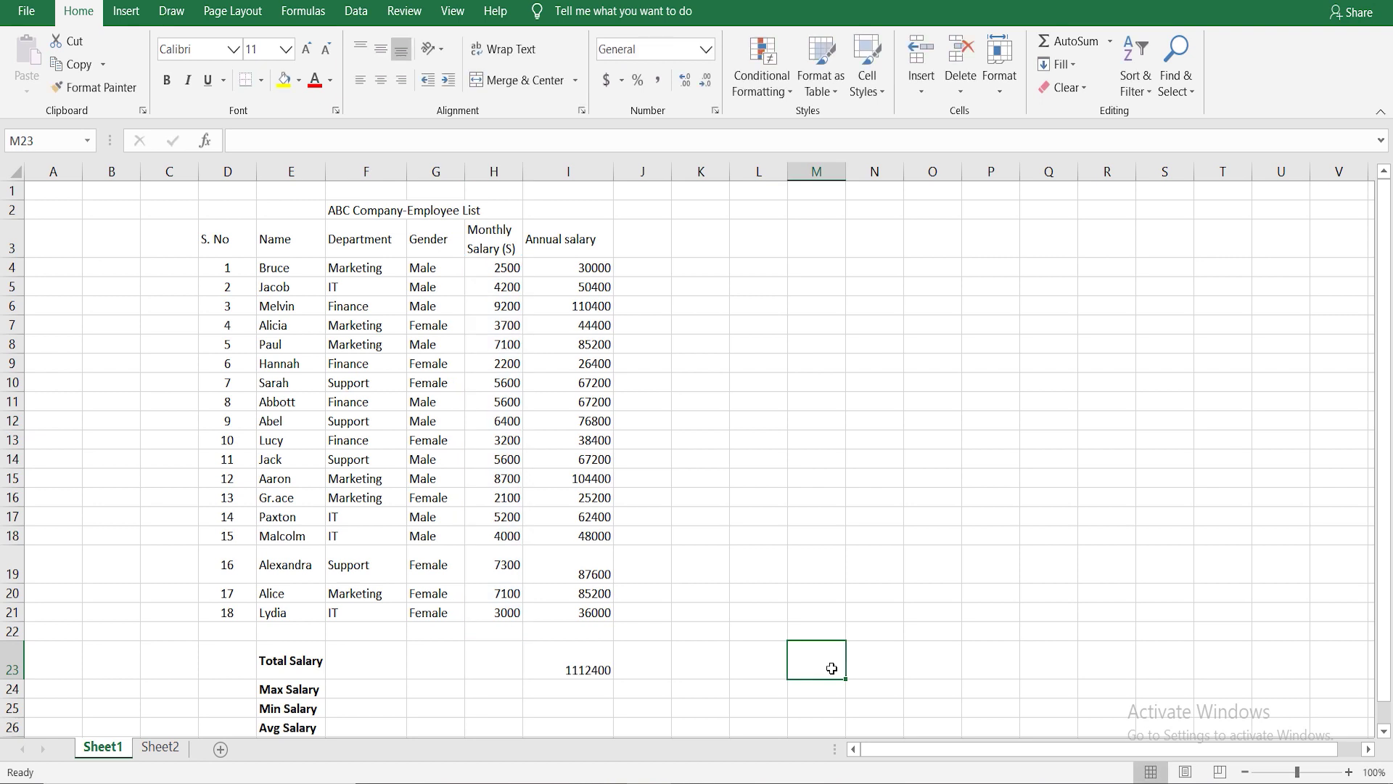
Step: Clear the annual total in I23 and write the formula =SUM(H4:H21) directly in H23 as the monthly total
left_click(575, 662)
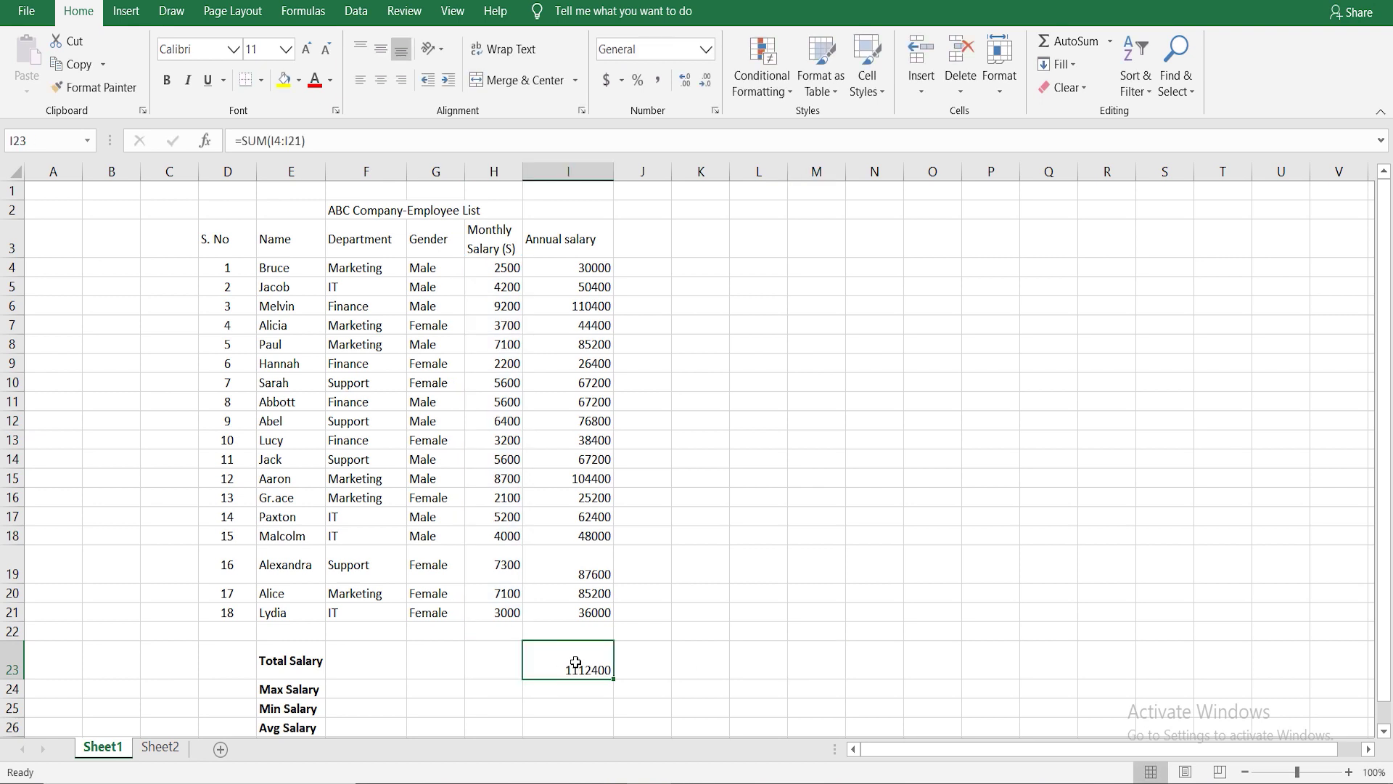
key("Delete")
left_click(481, 661)
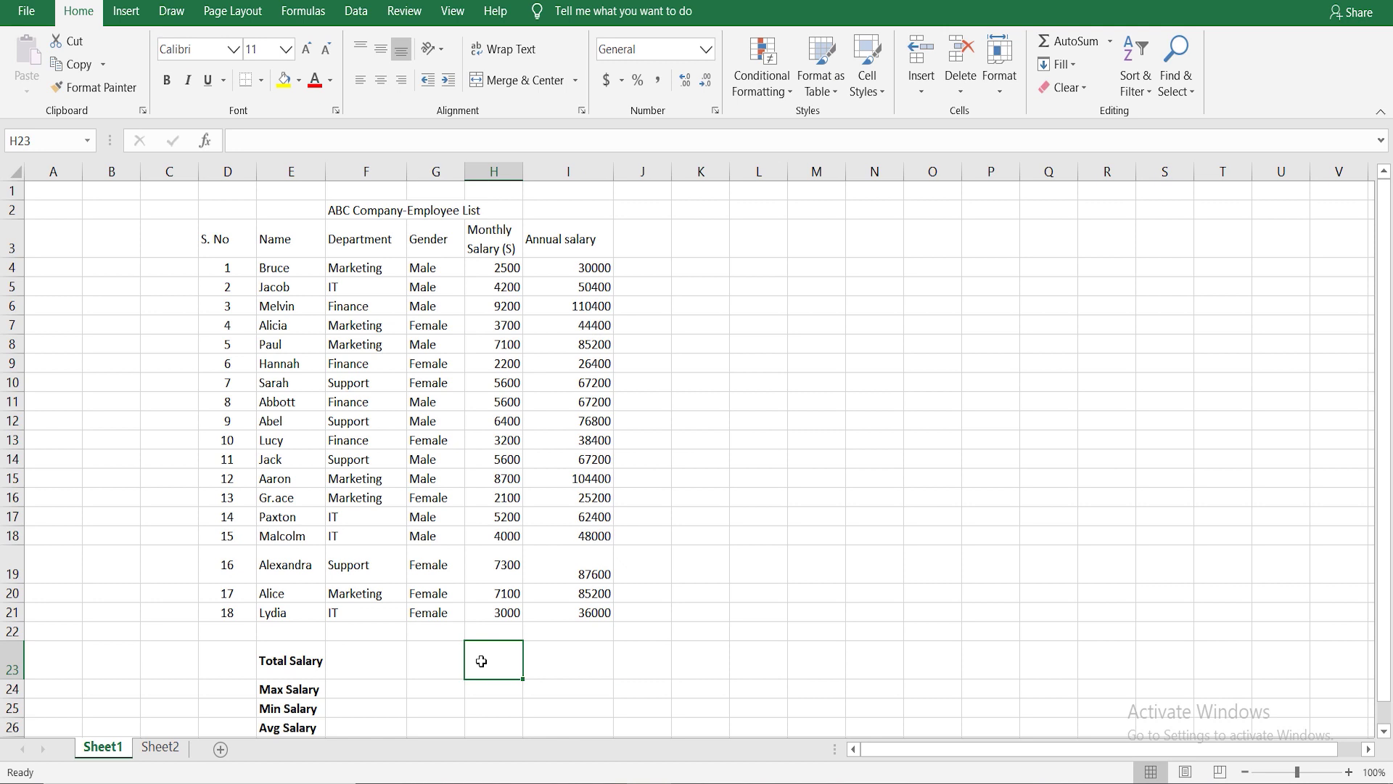
type("=")
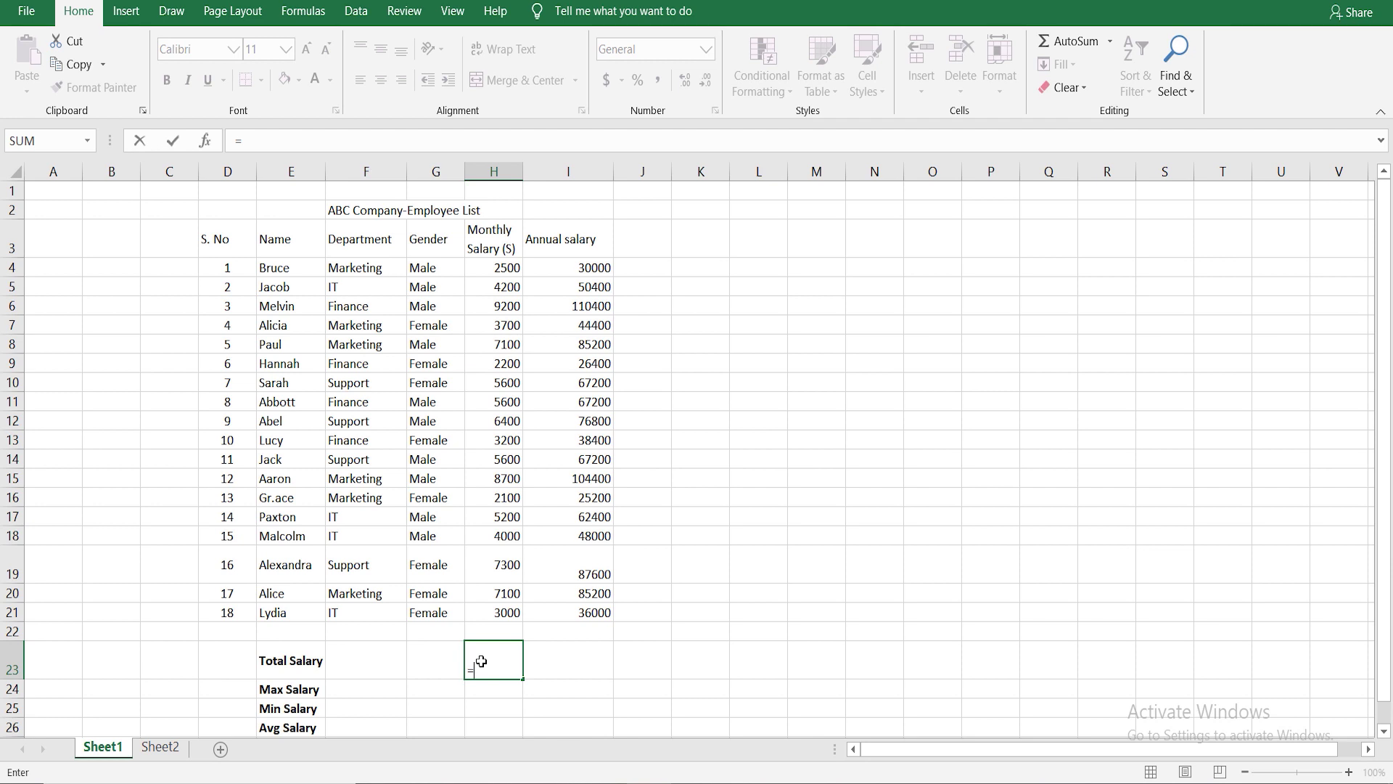
type("s")
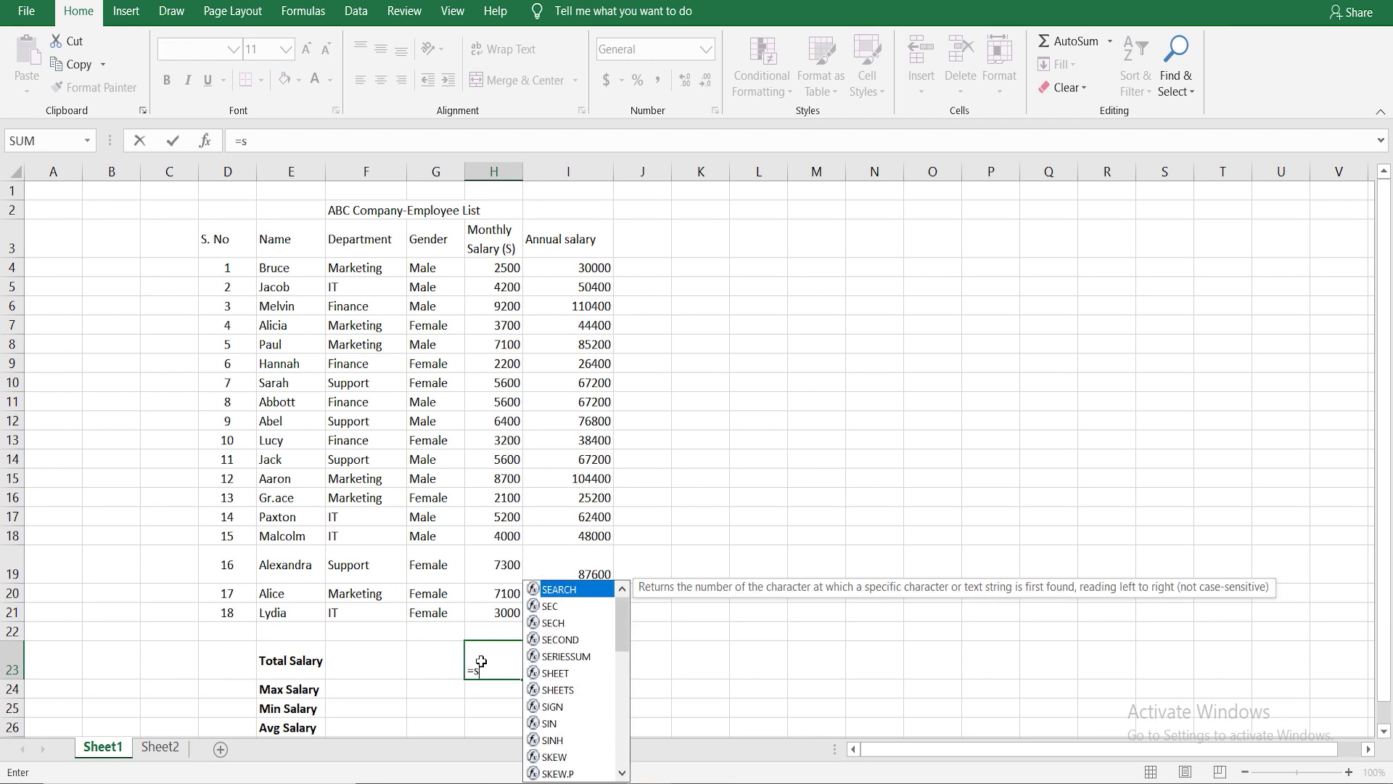
type("u")
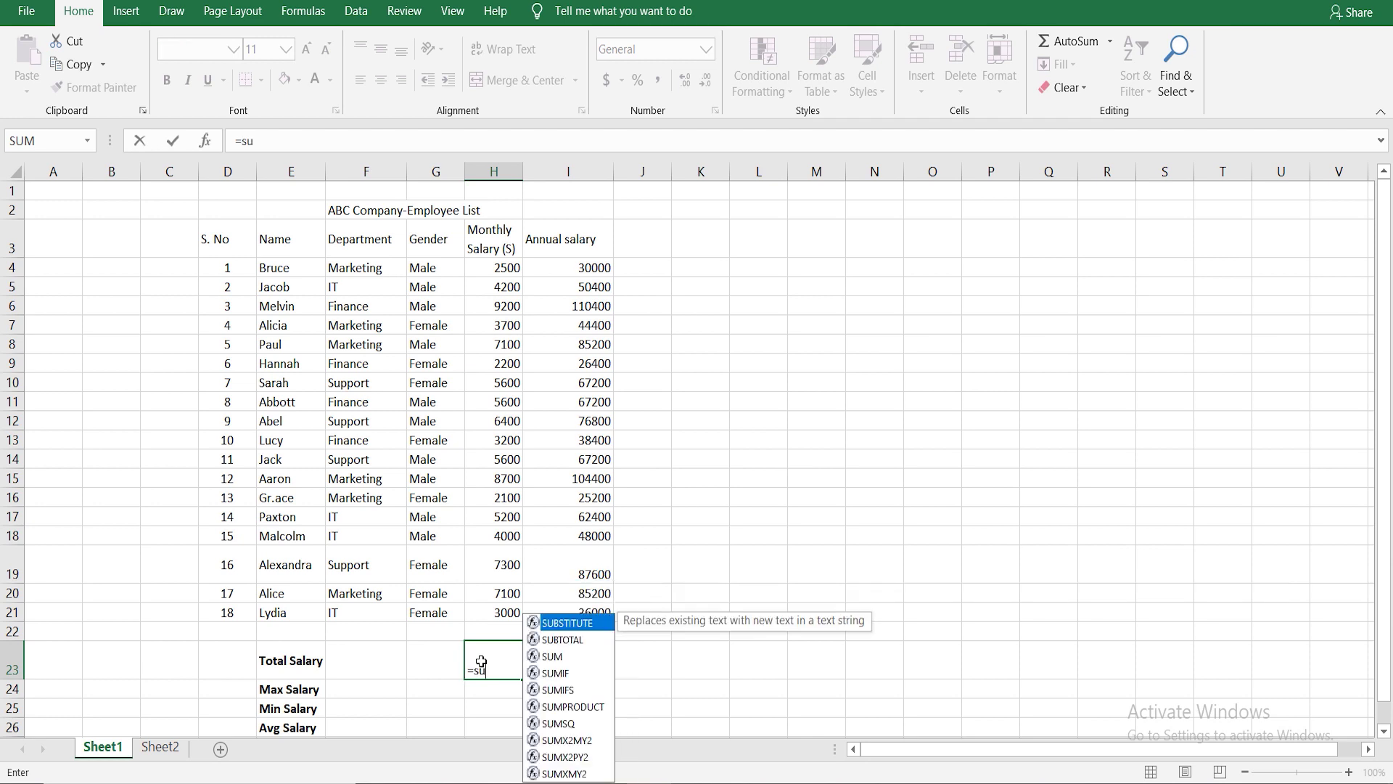
double_click(553, 656)
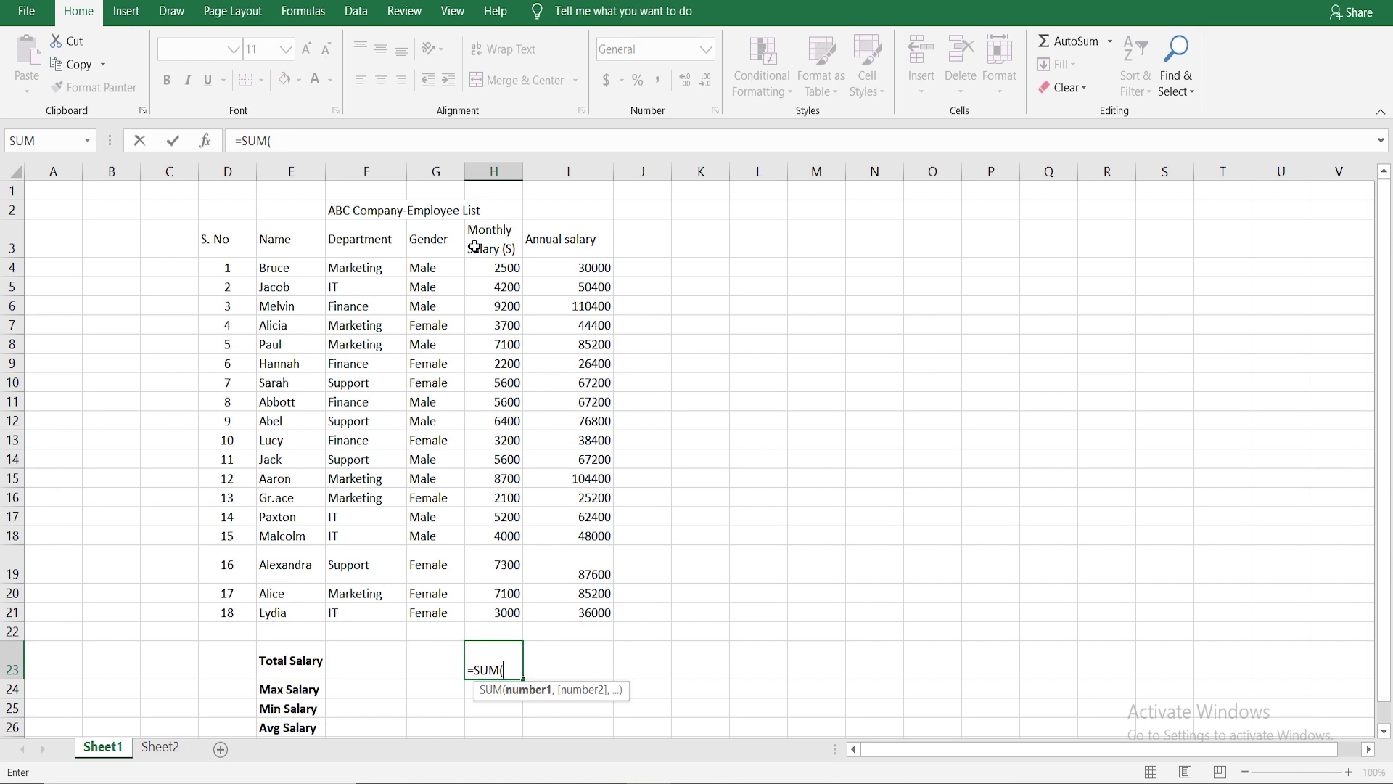
left_click(490, 271)
left_click_drag(490, 270, 495, 611)
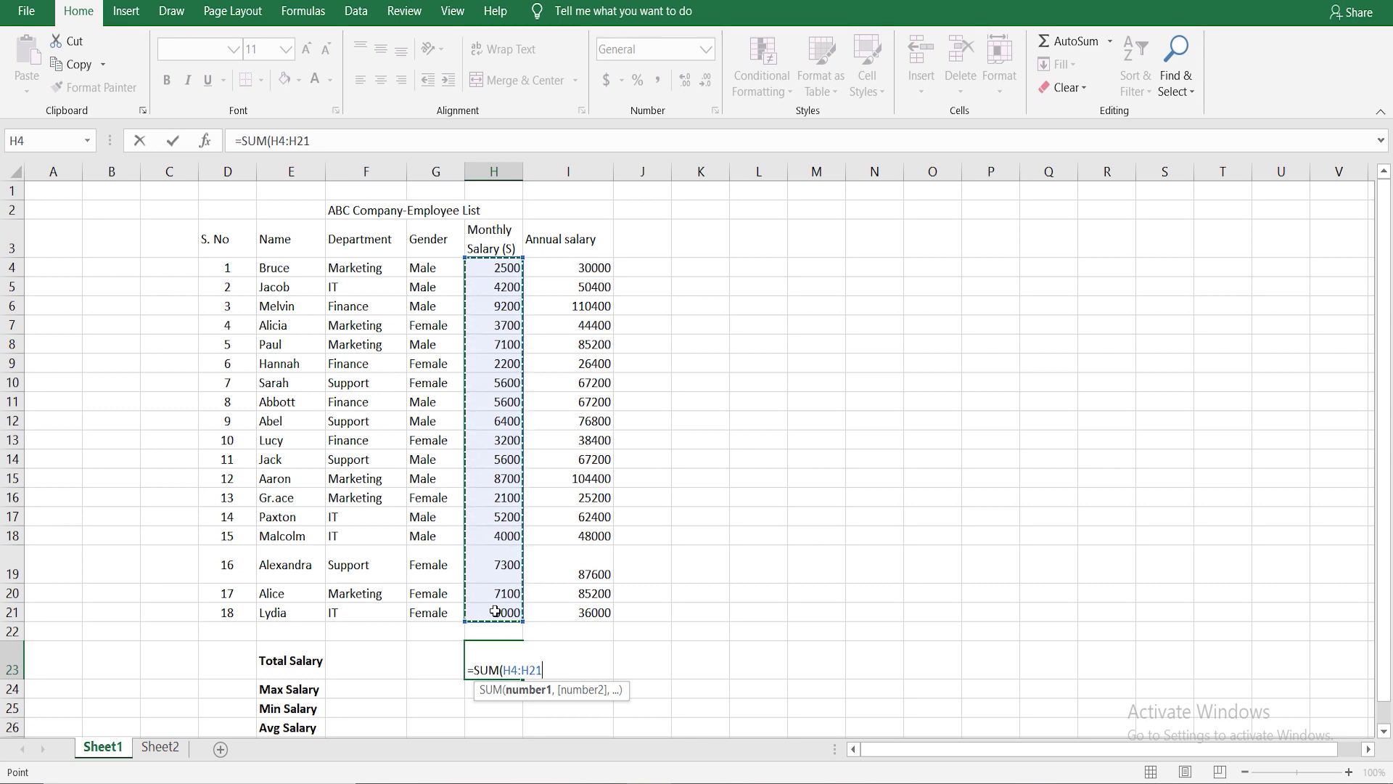
type(")")
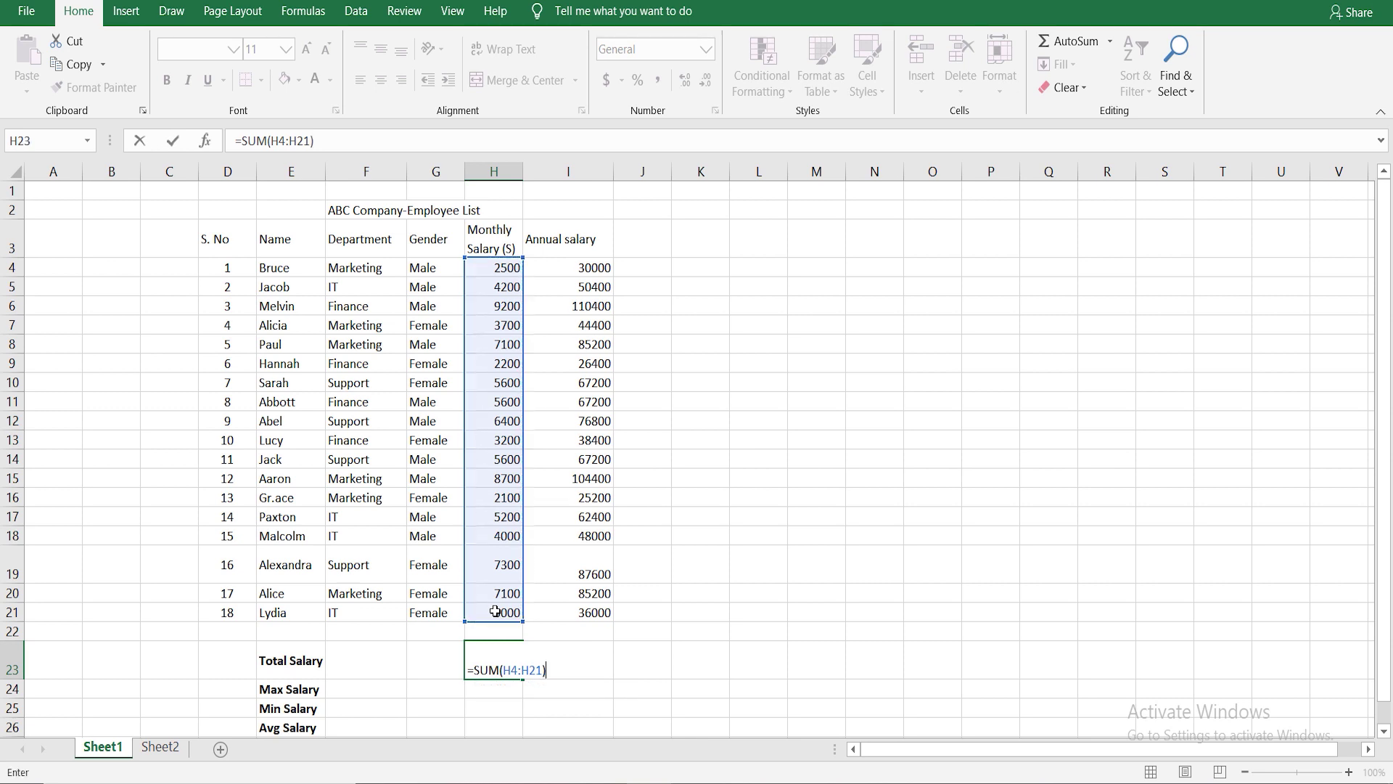
key("Return")
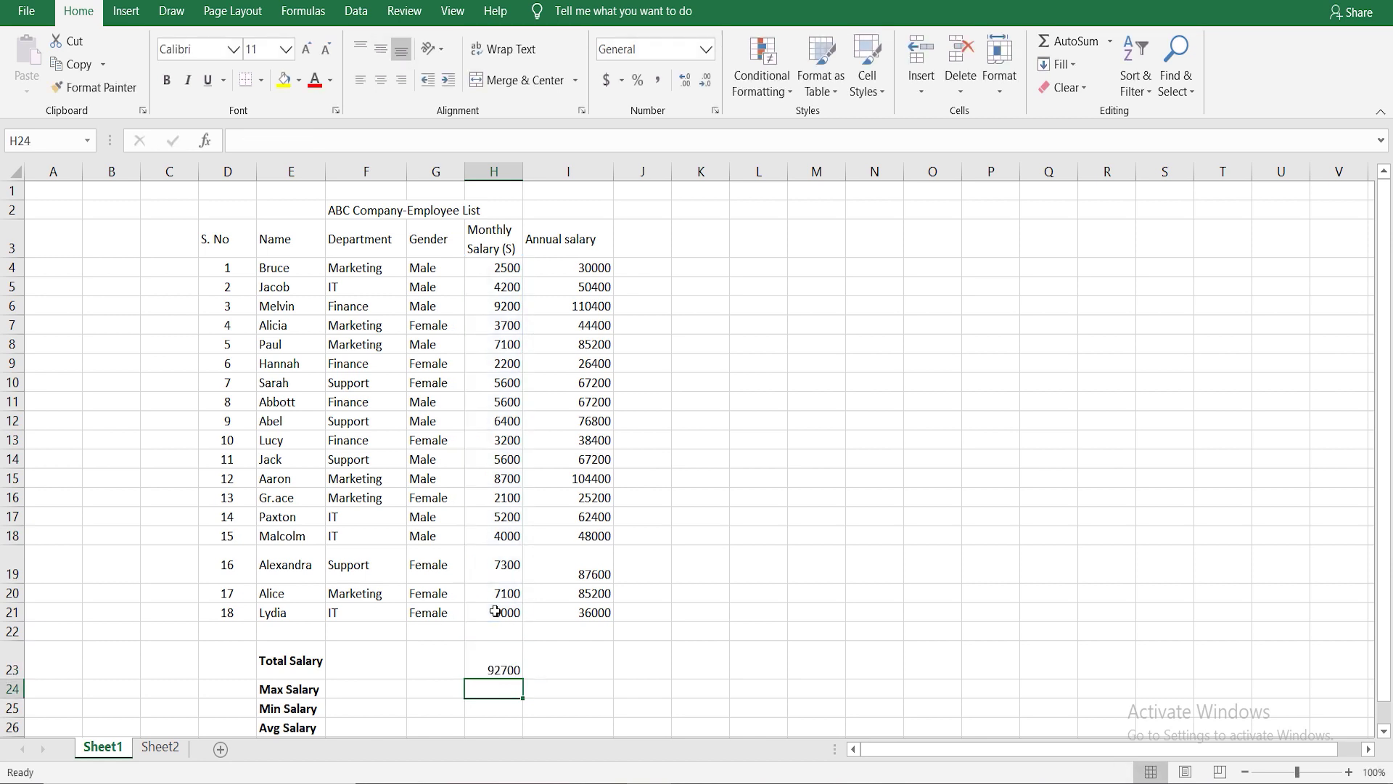
Step: Write the formula =SUM(I4:I21) directly in cell I23 to total the annual salaries
left_click(587, 636)
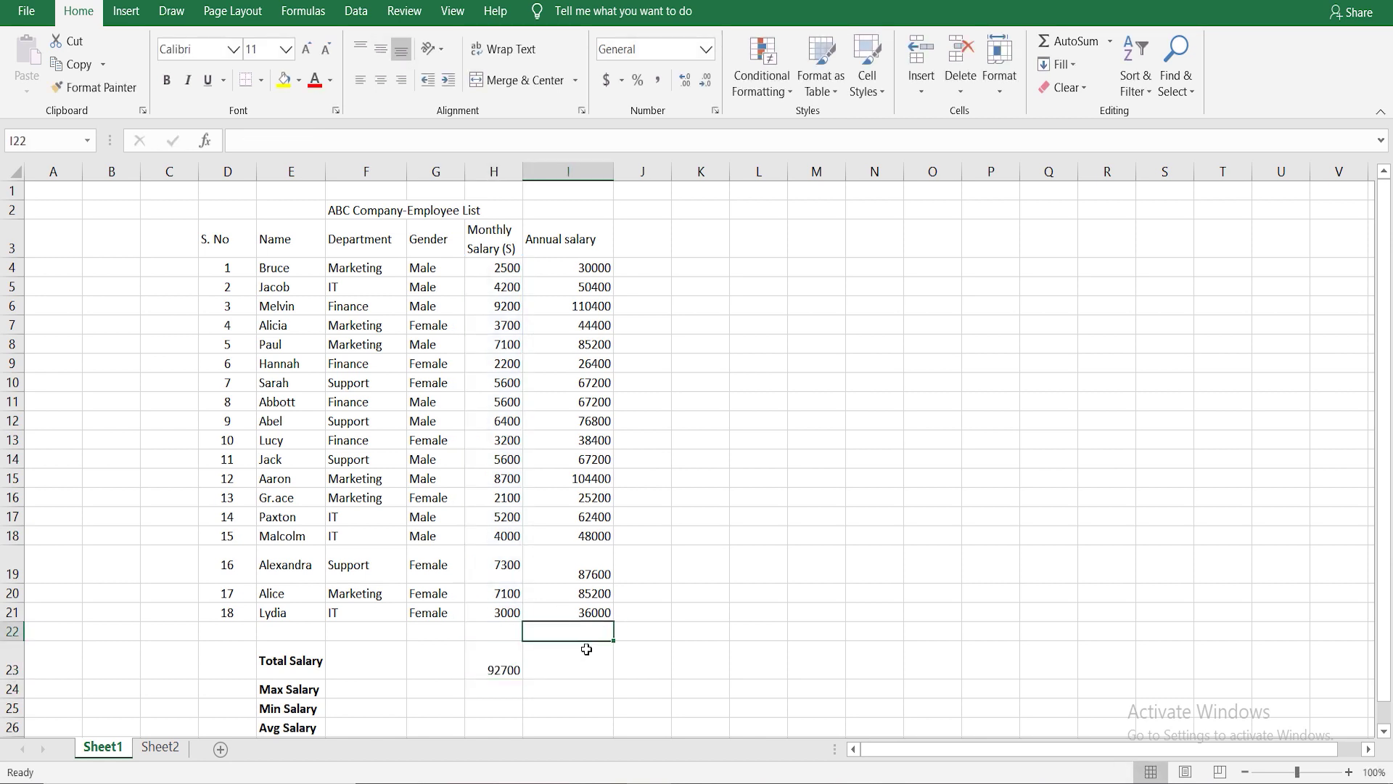
left_click(584, 662)
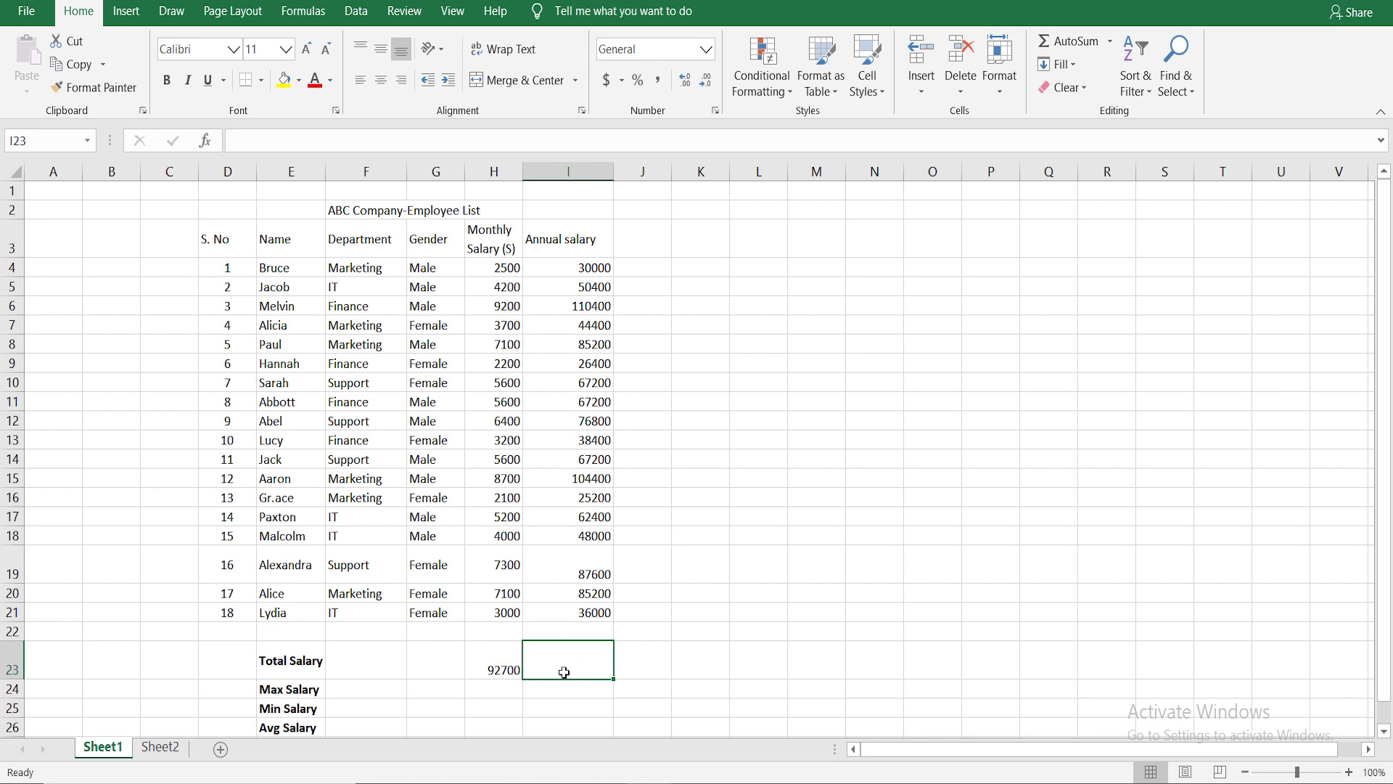
type("=su")
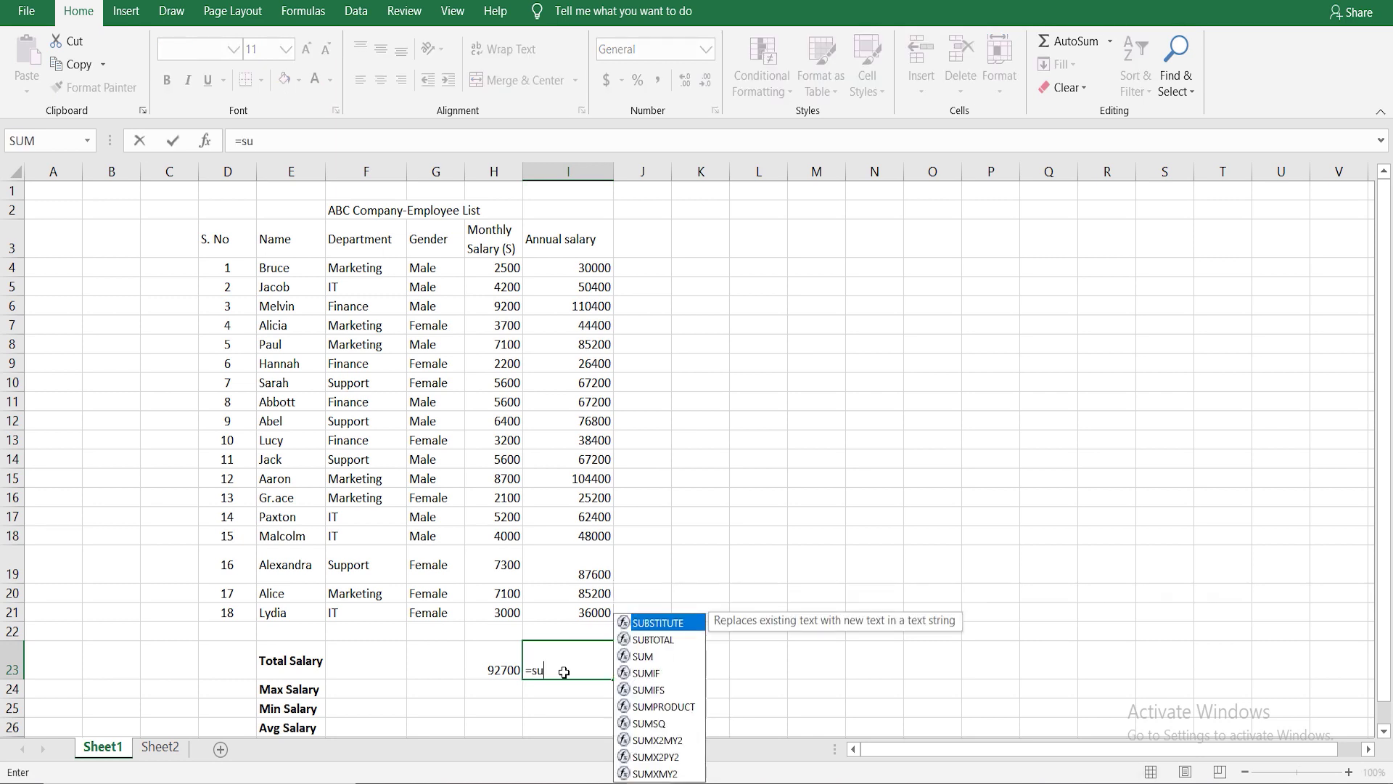
double_click(648, 657)
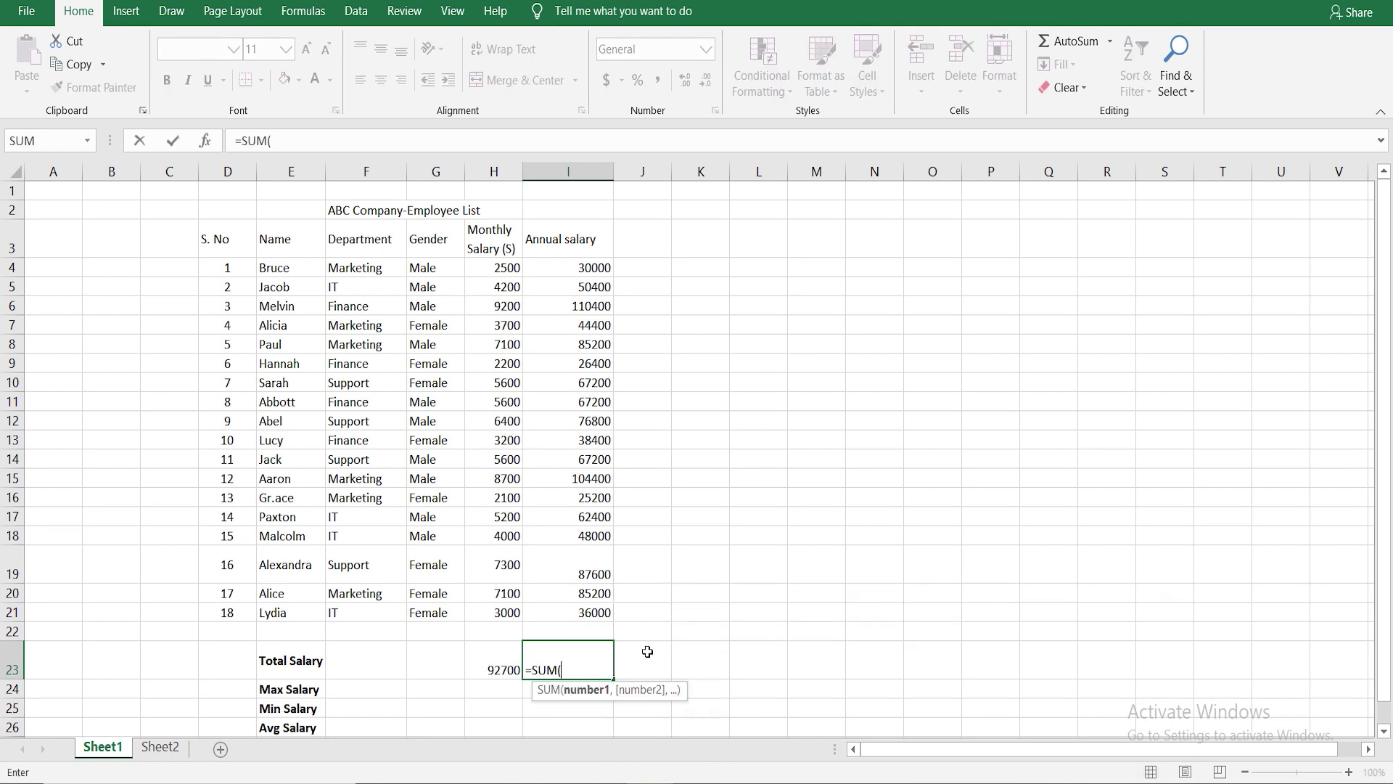
left_click(575, 269)
left_click_drag(575, 271, 583, 612)
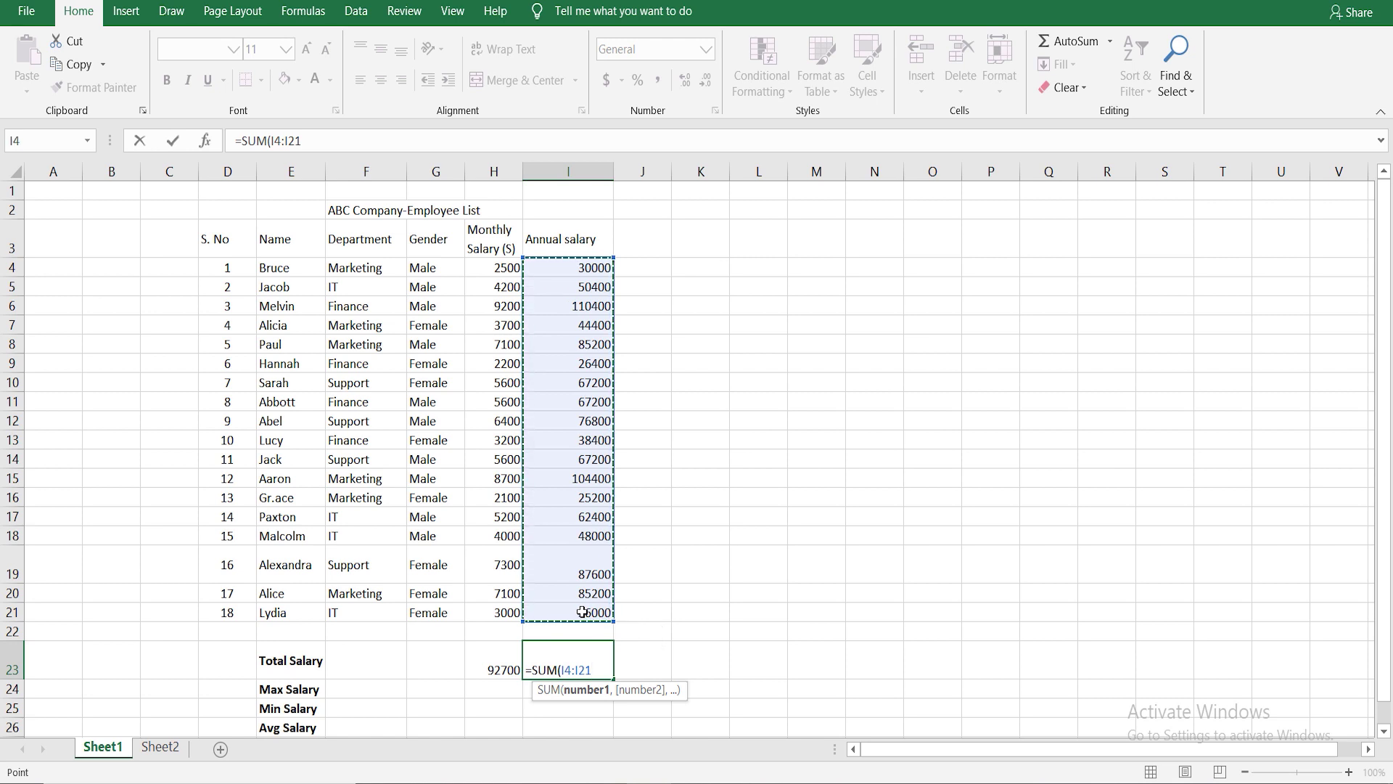
type(")")
key("Return")
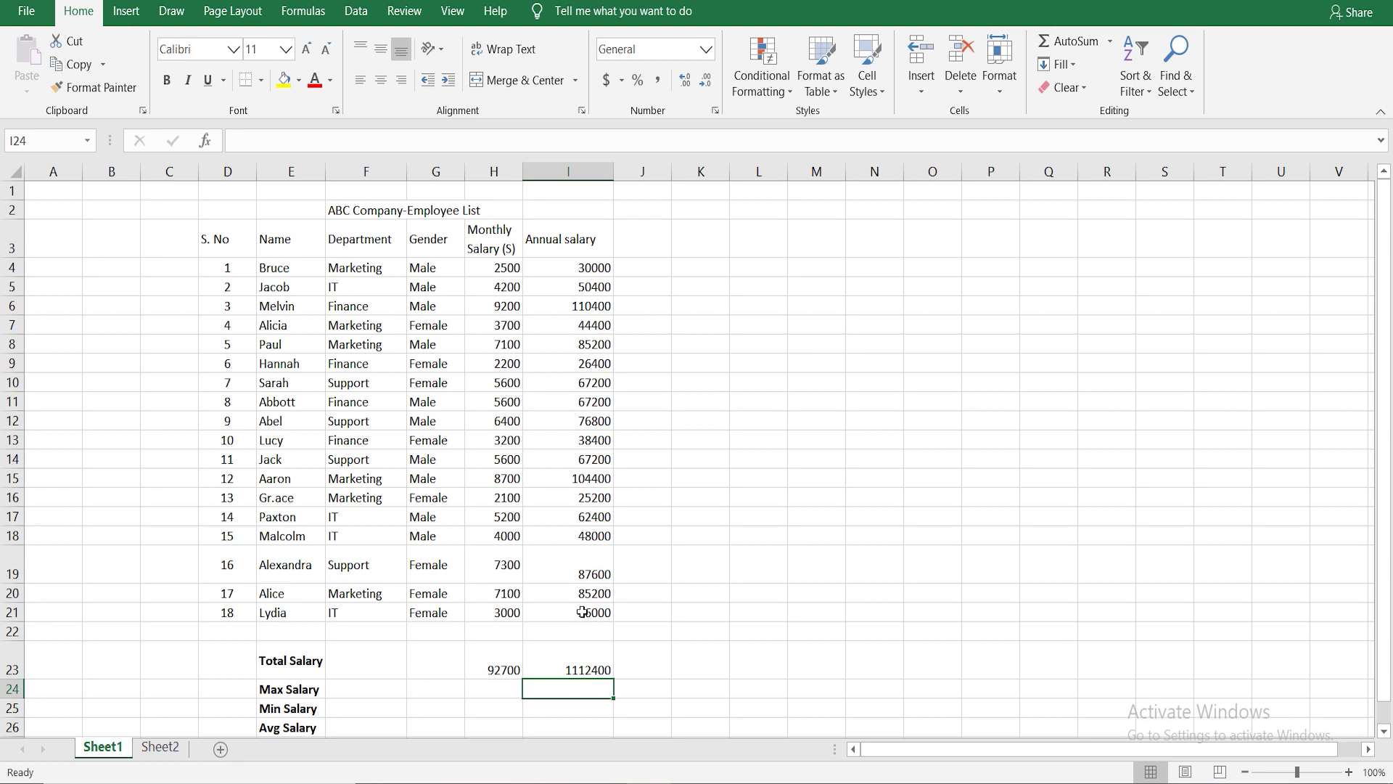
Step: Clear the Total Salary formulas from cells H23 and I23
left_click(487, 668)
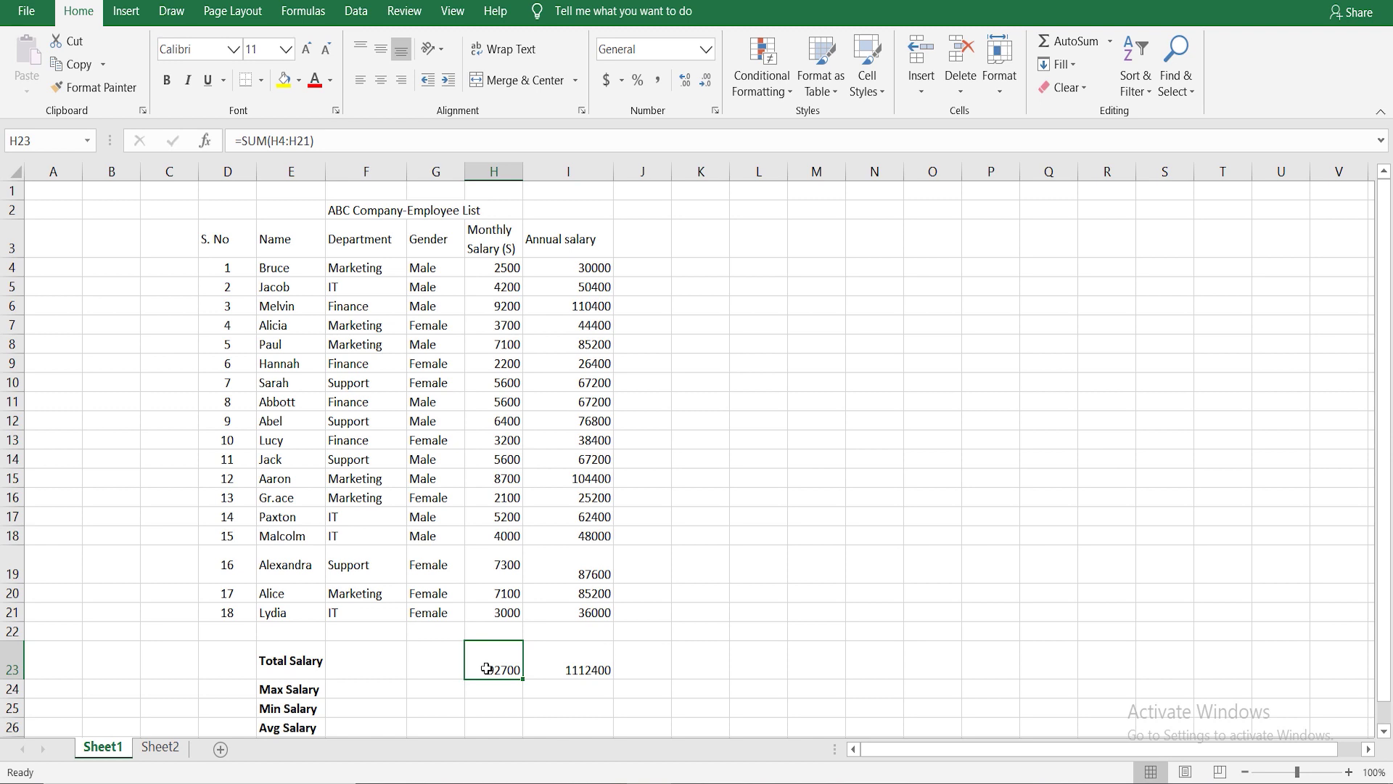
key("Delete")
left_click(545, 666)
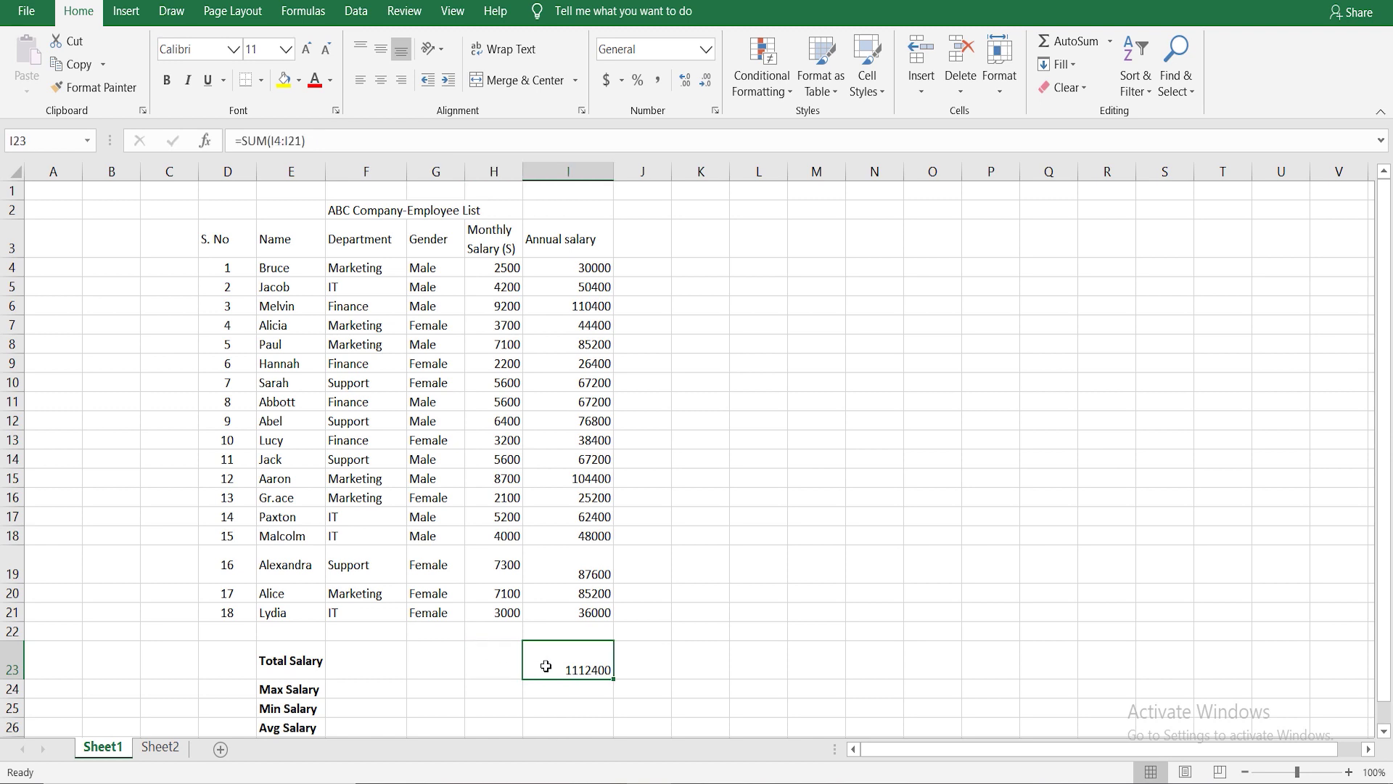
key("Delete")
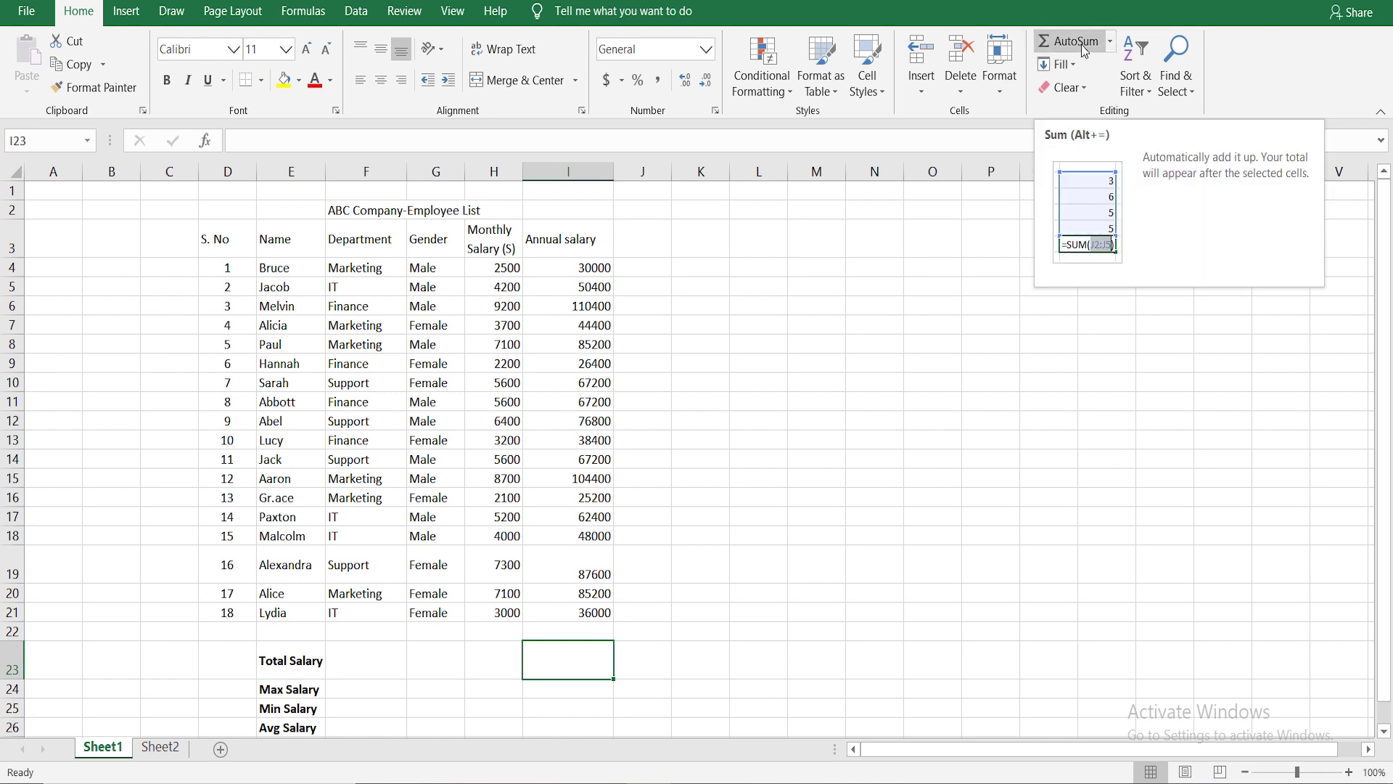
Step: Total the monthly salaries in H23 and the annual salaries in I23 with AutoSum, using ranges H4:H22 and I4:I22
left_click(856, 314)
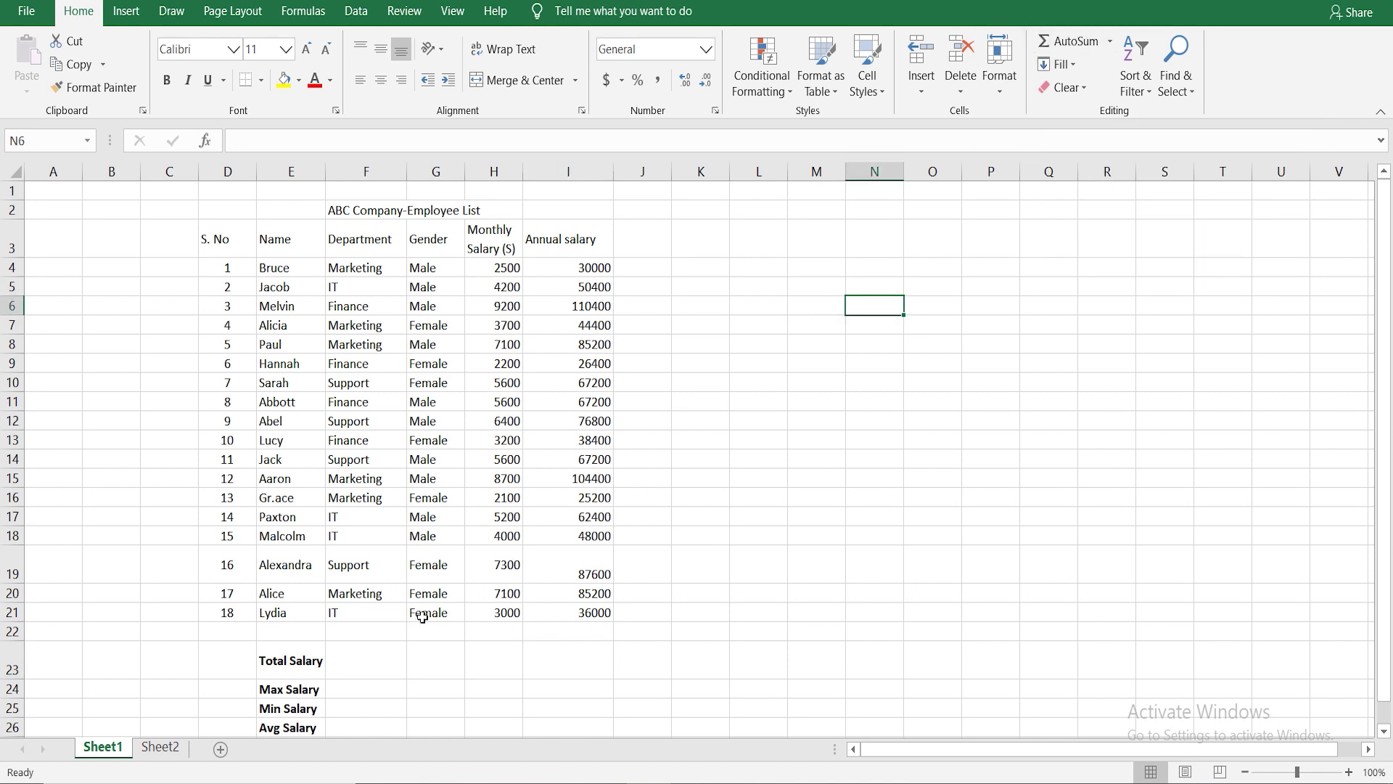
left_click(478, 655)
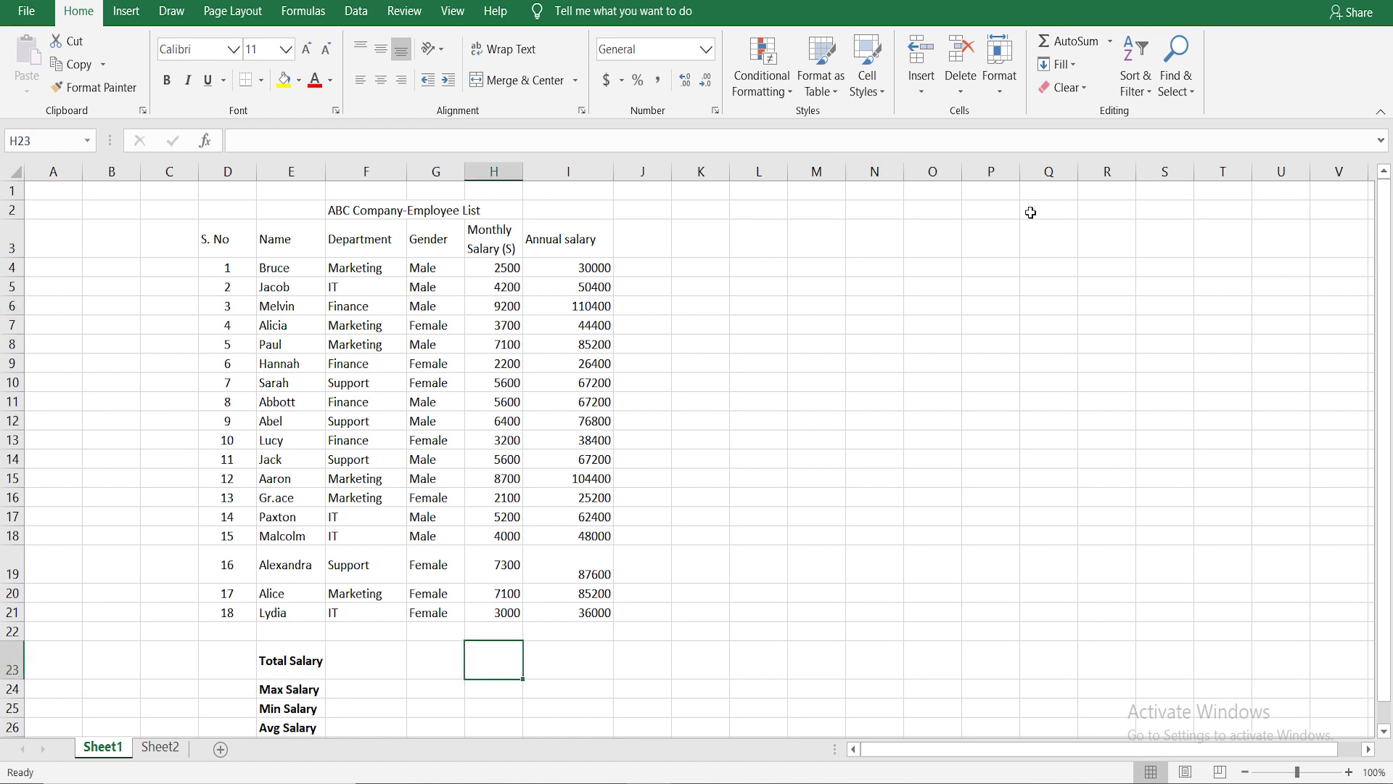
left_click(1096, 51)
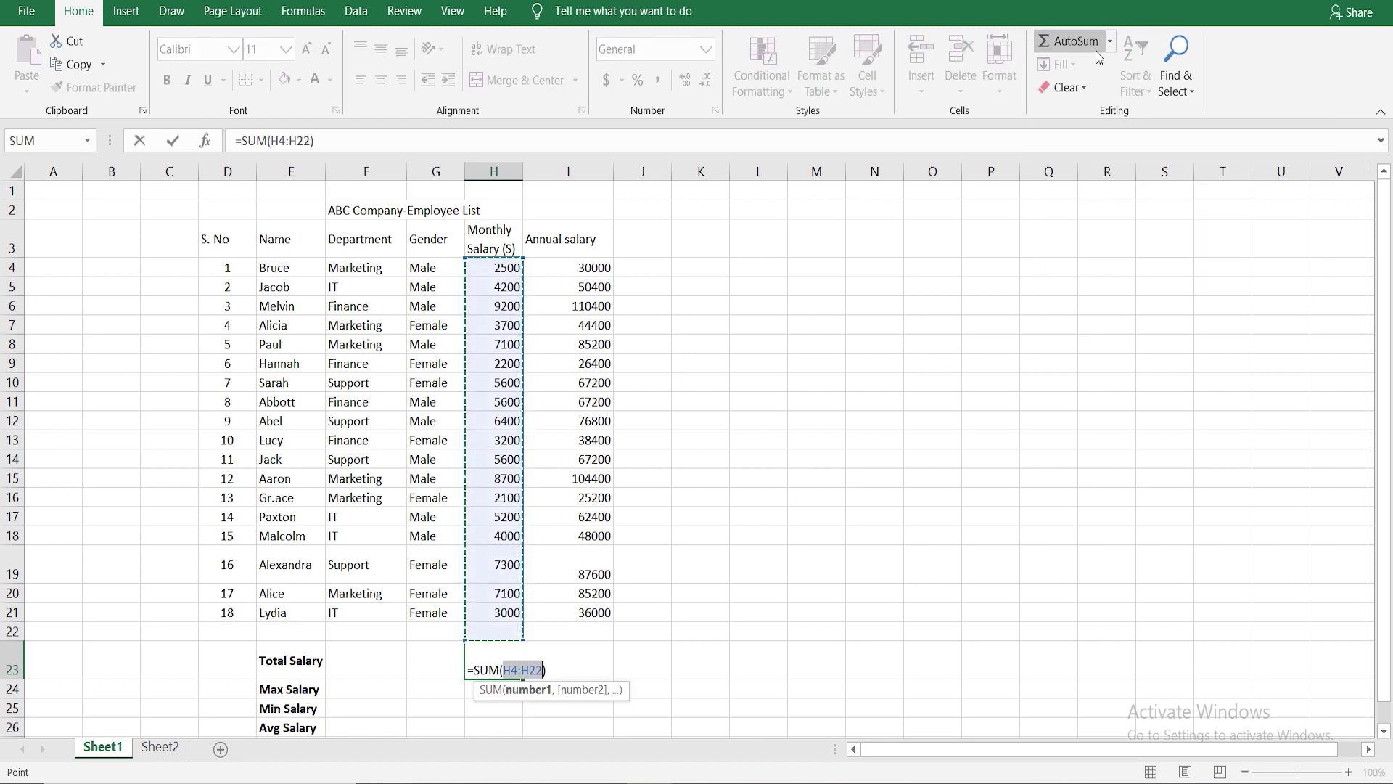
key("Return")
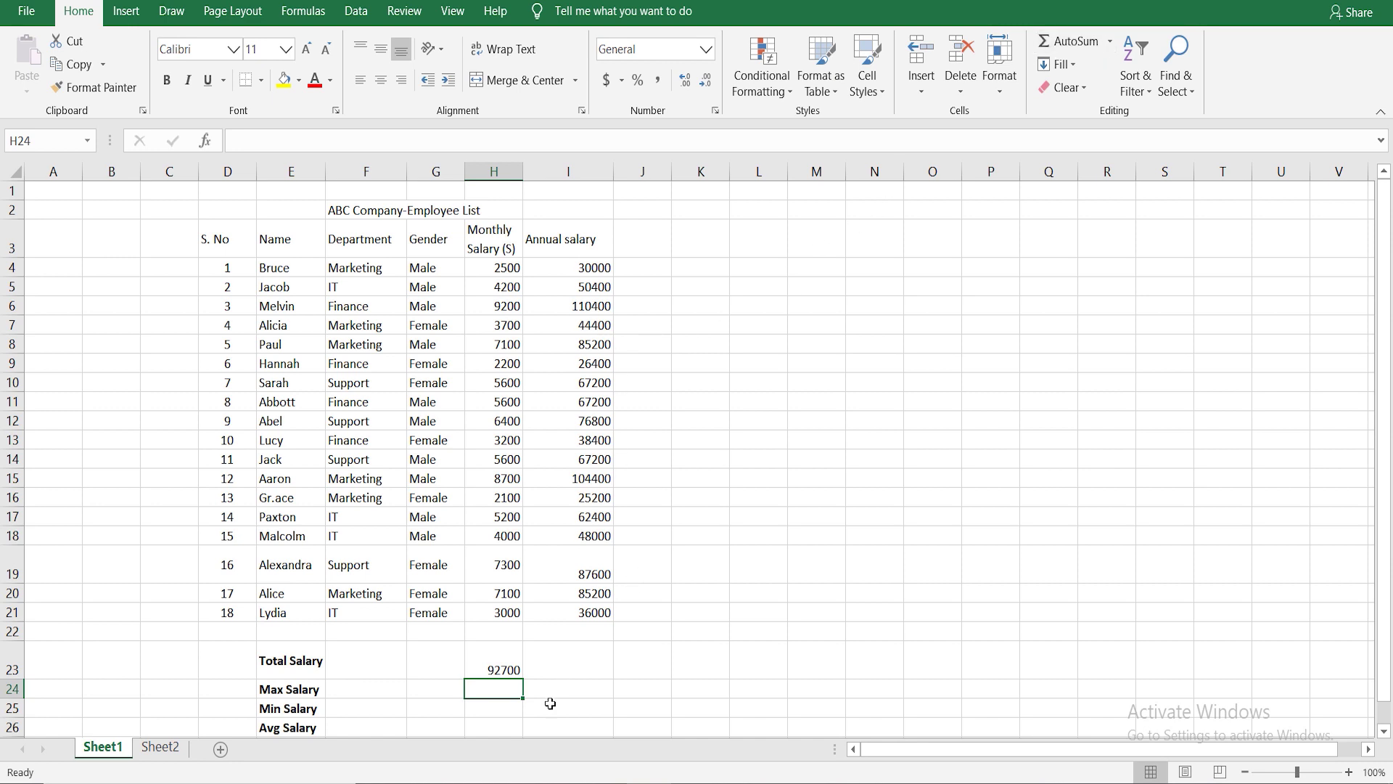
left_click(574, 667)
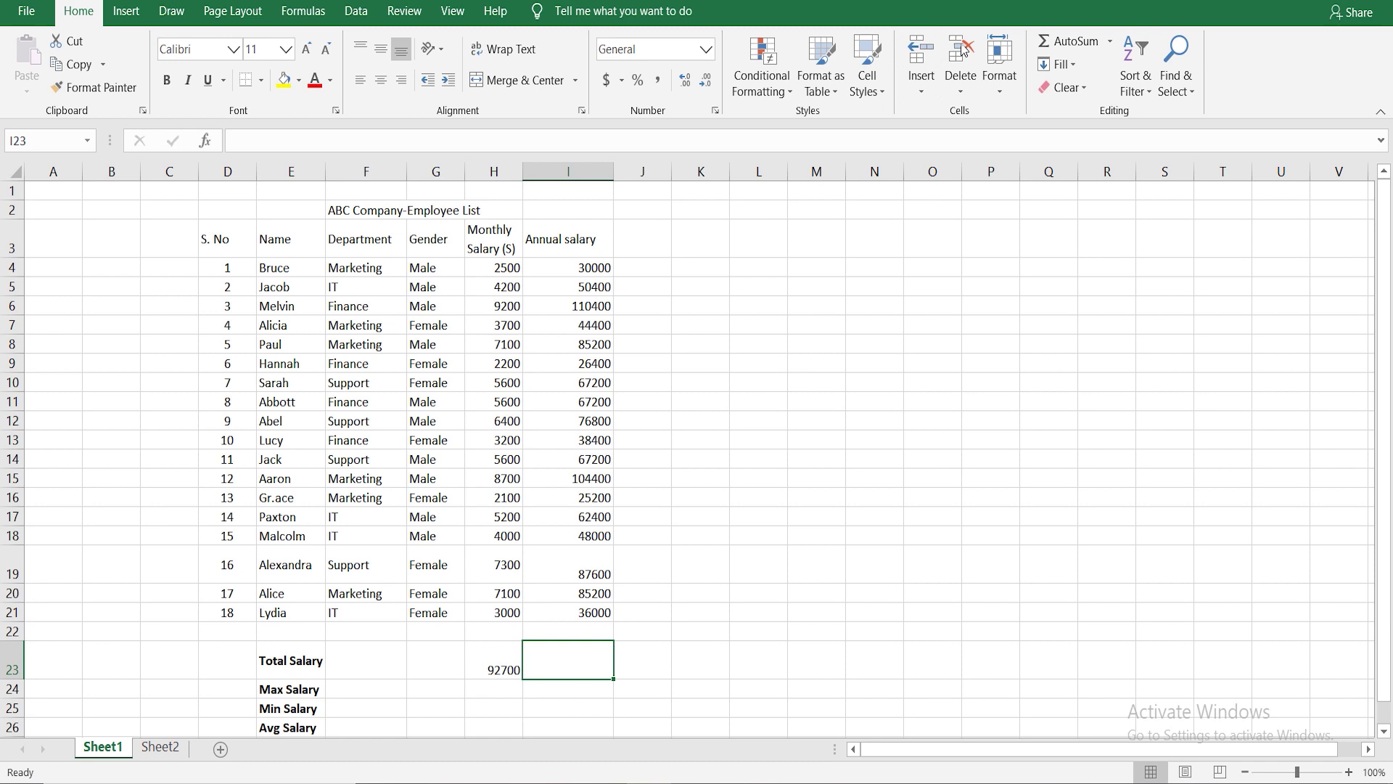
left_click(1092, 41)
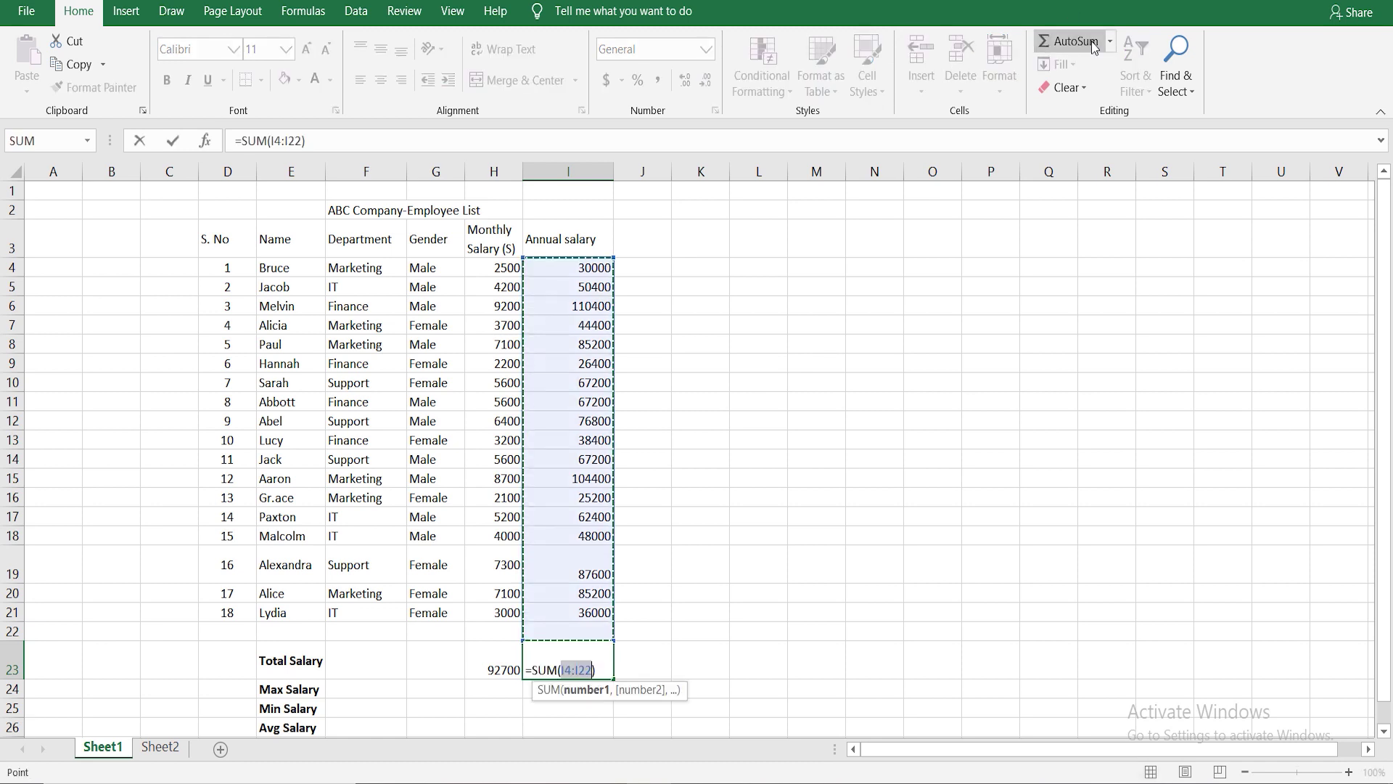
key("Return")
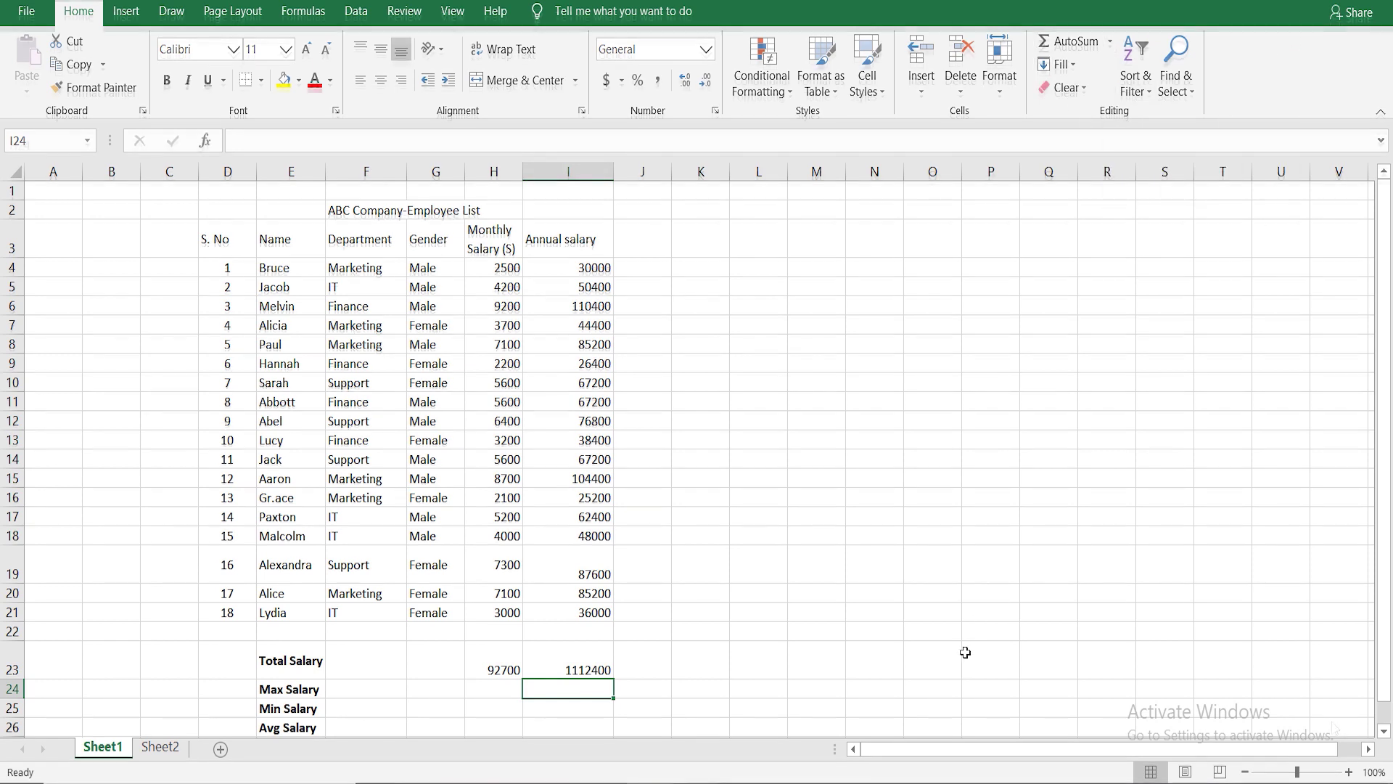
Step: Insert the MAX function over H4:H21 in cell H24 through the Insert Function dialog to get the maximum monthly salary
key("Left")
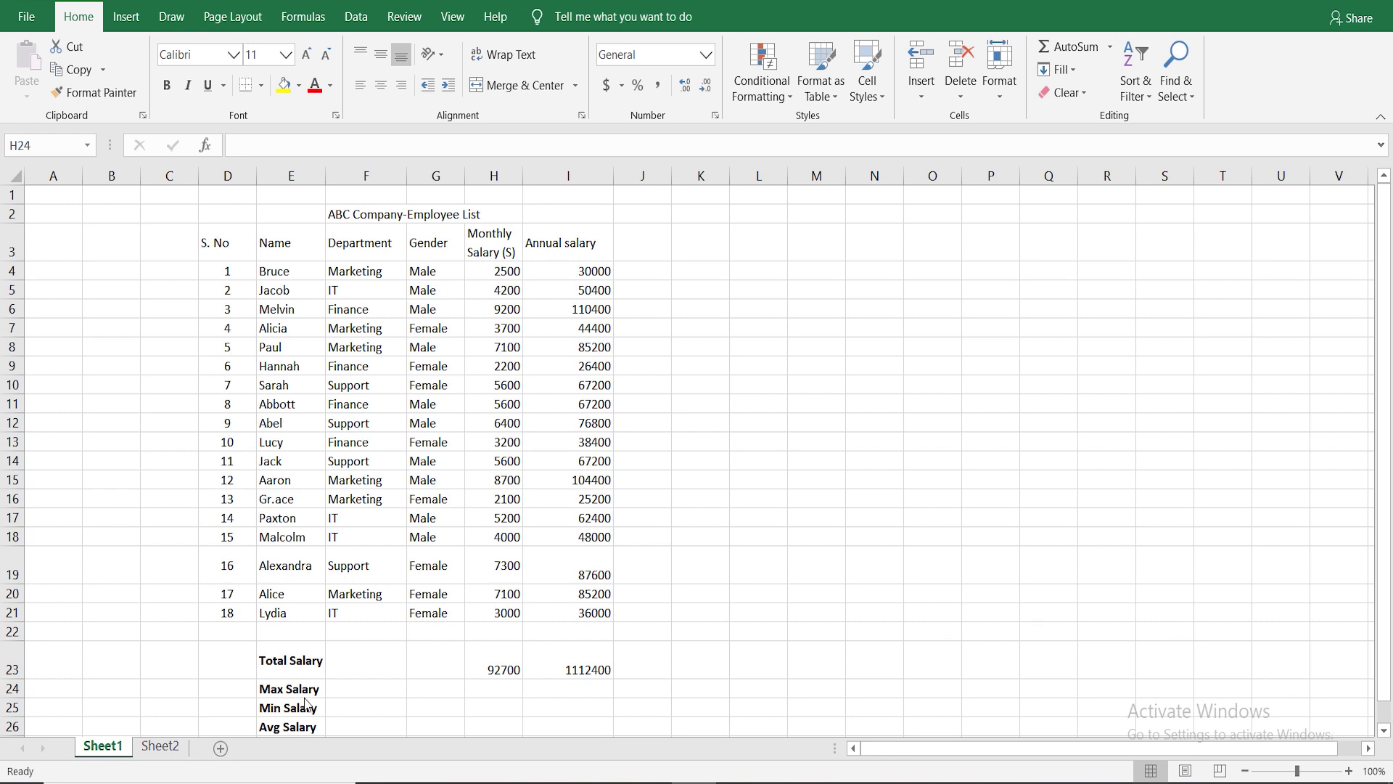
left_click(481, 686)
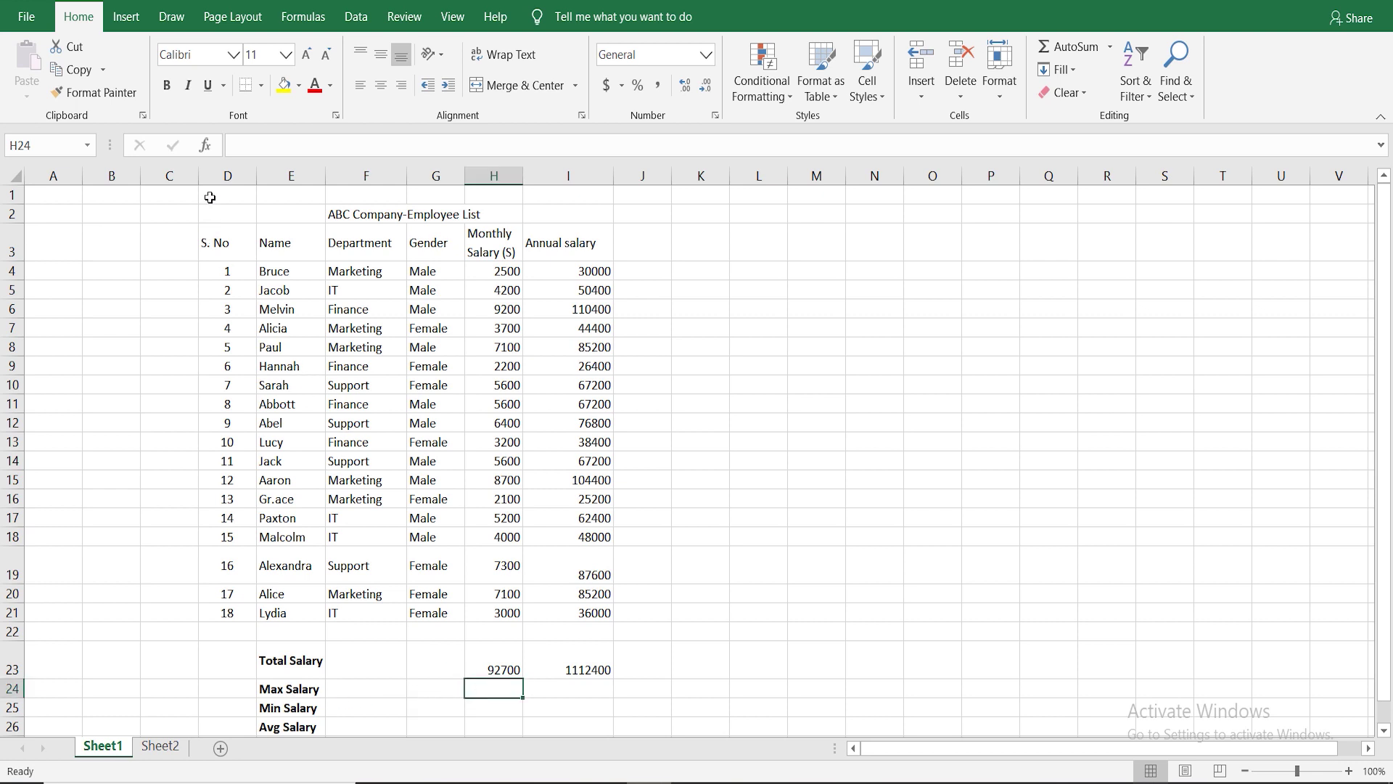
left_click(206, 148)
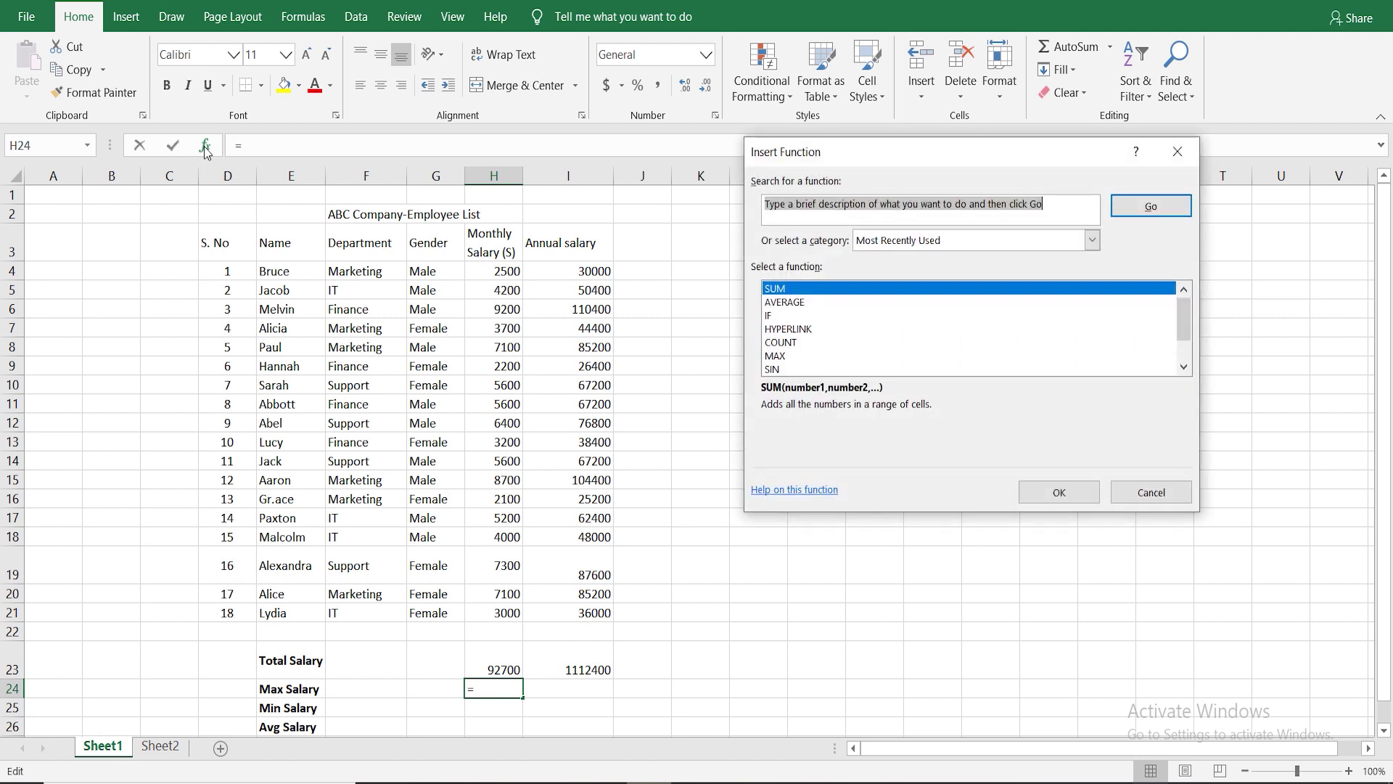
left_click(775, 358)
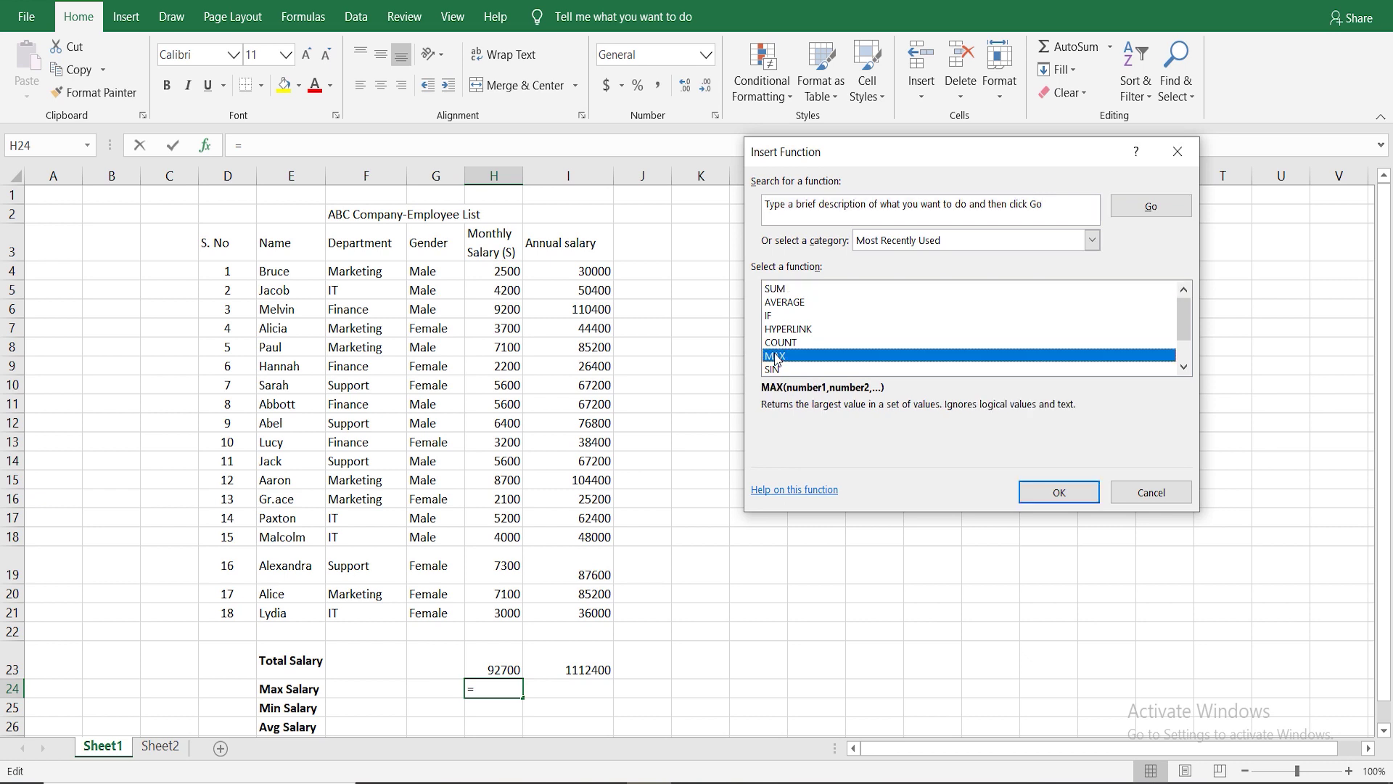
left_click(1074, 493)
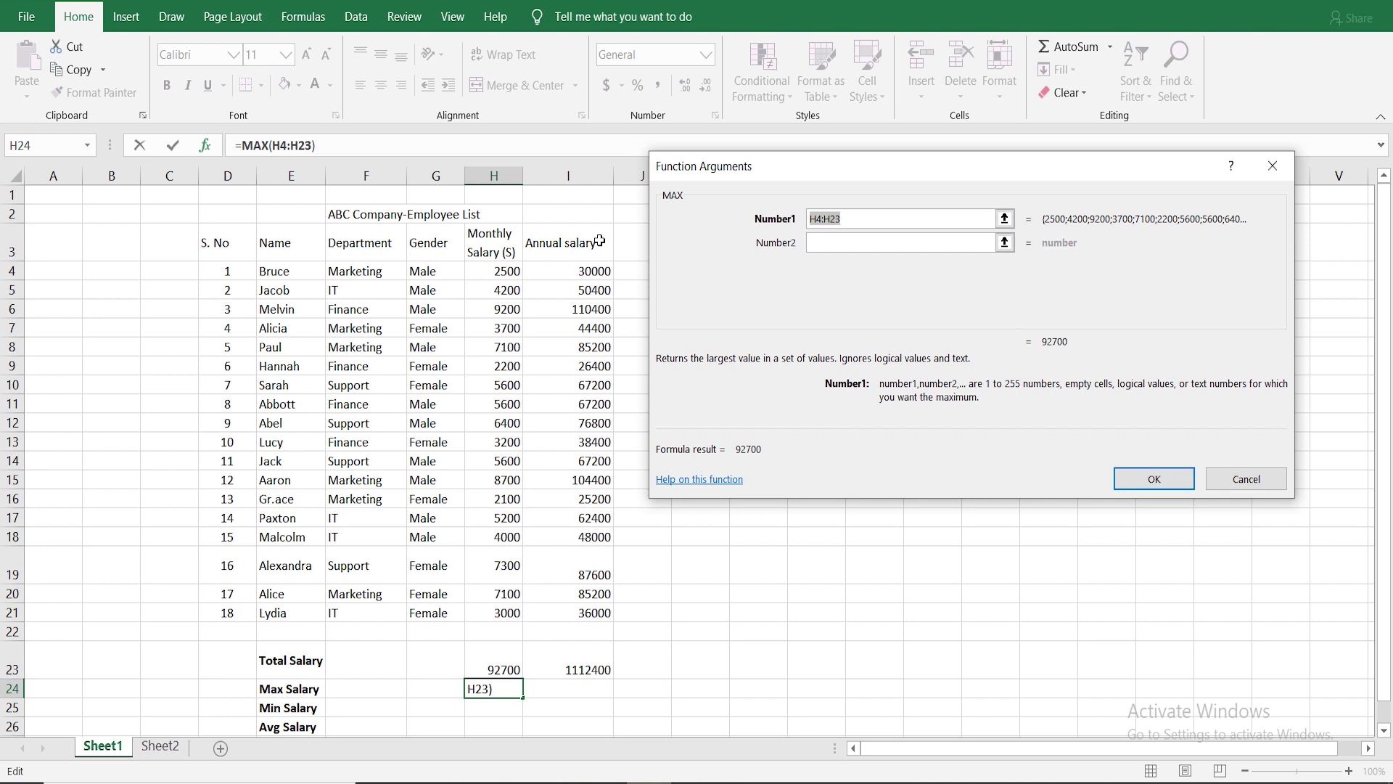
left_click(486, 266)
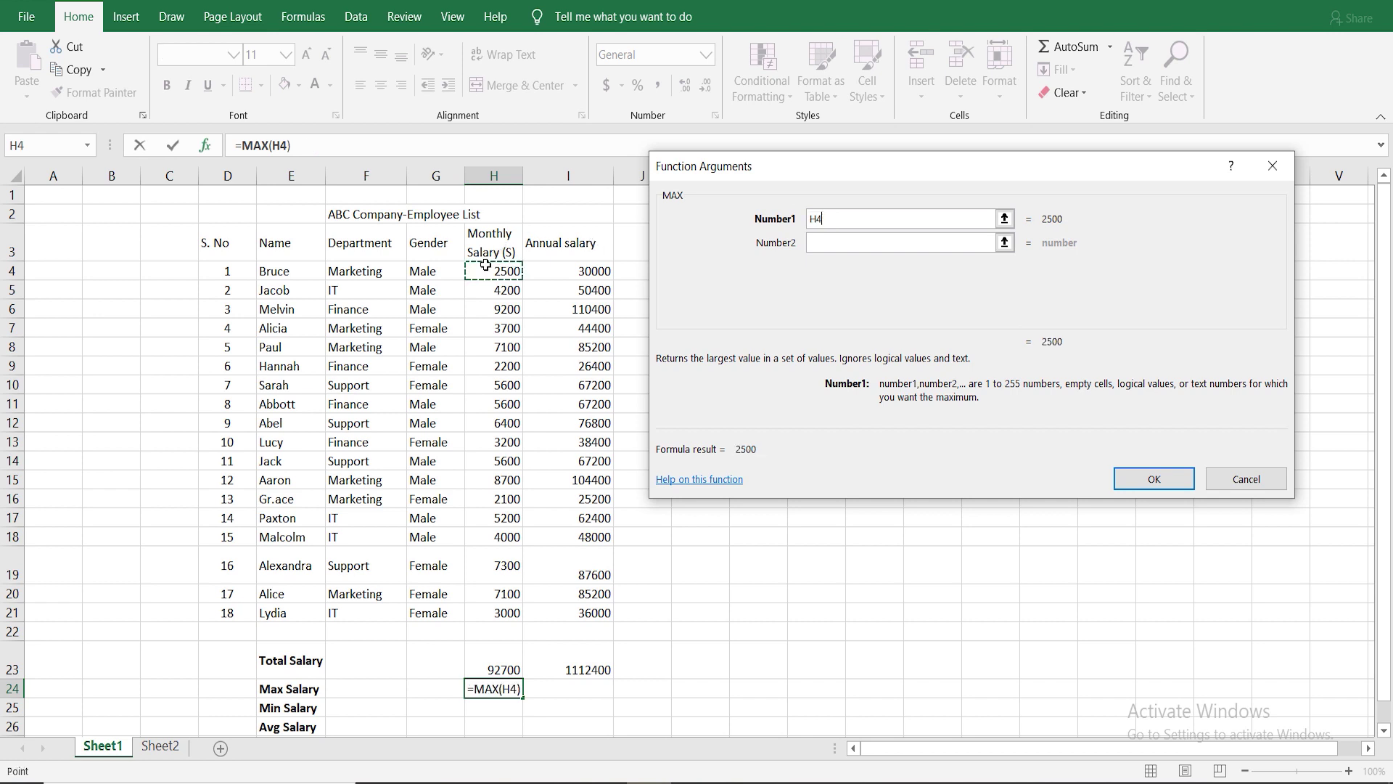
left_click_drag(485, 267, 493, 620)
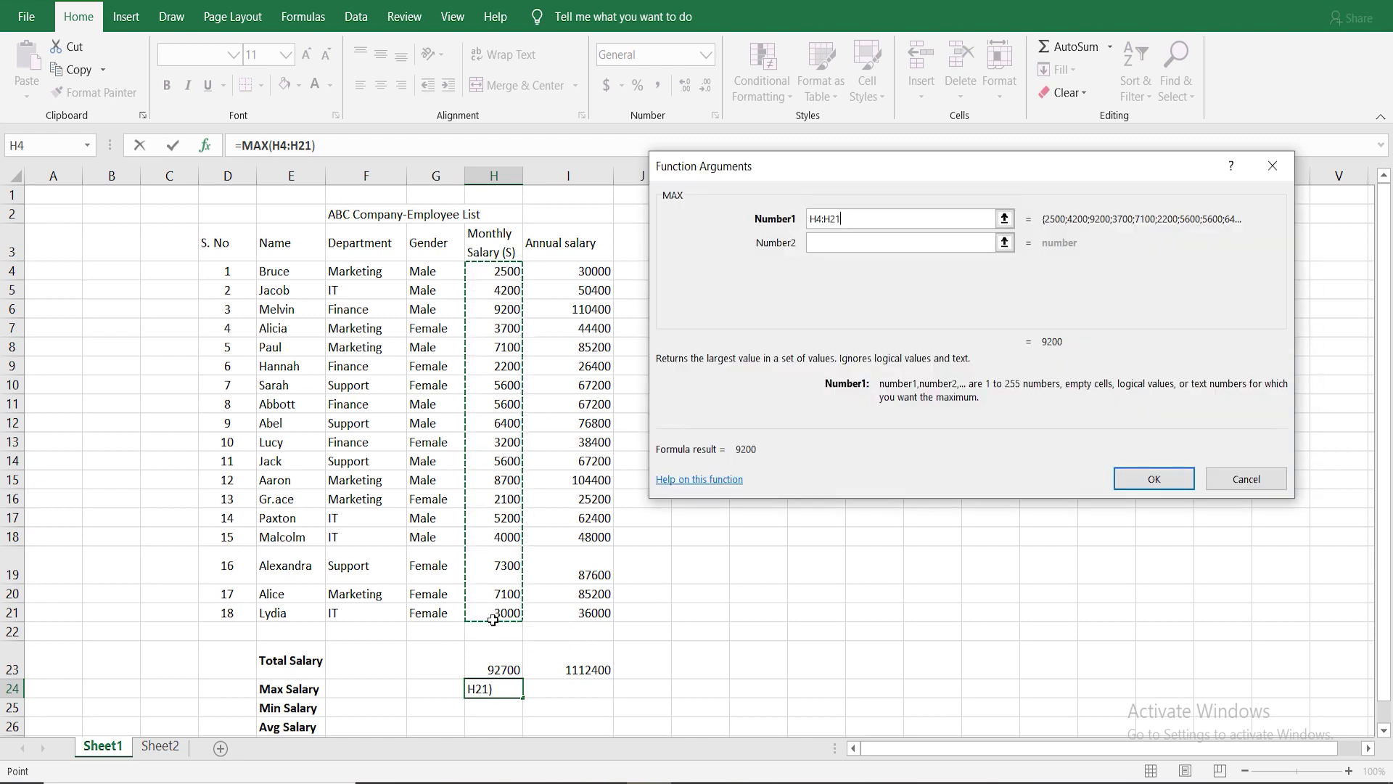
left_click(1142, 485)
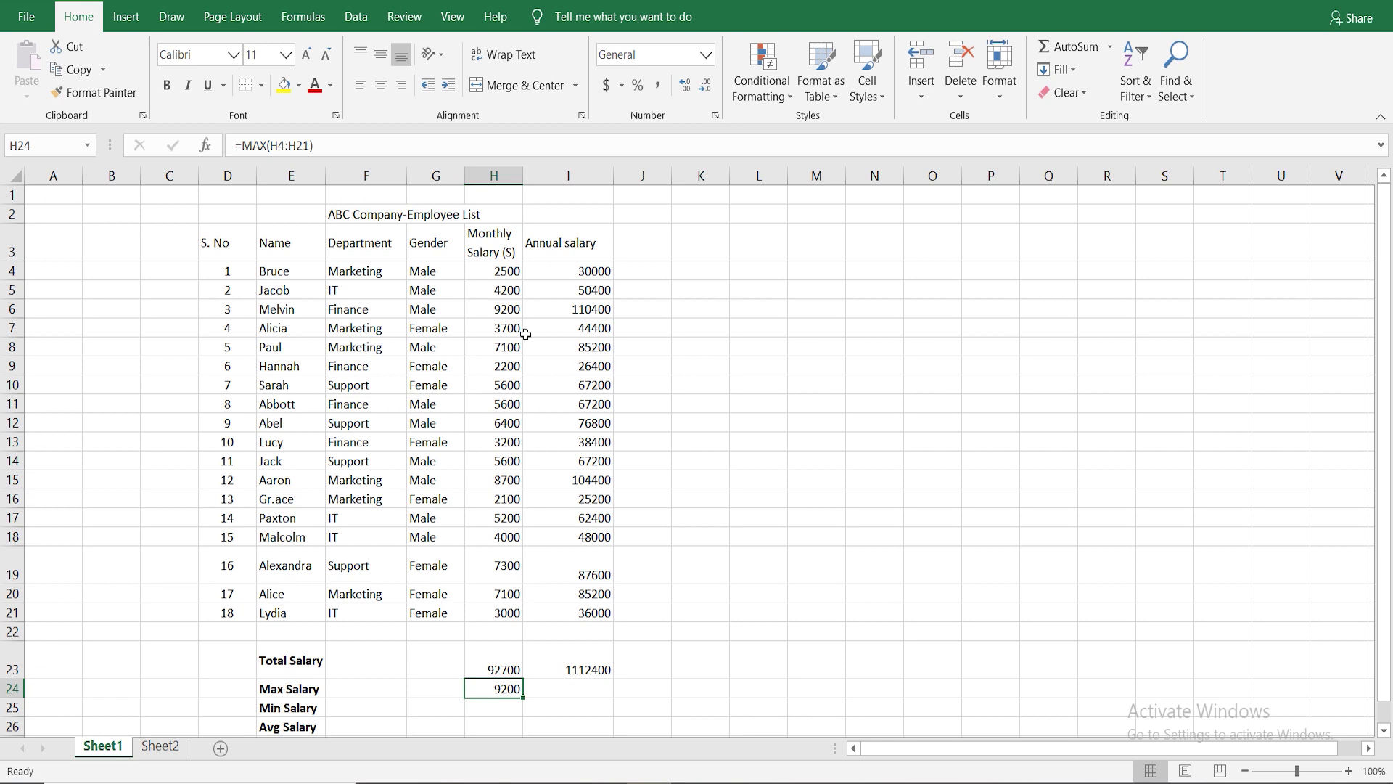
Step: Write the formula =MAX(I4:I21) directly in cell I24 to get the maximum annual salary
left_click(564, 686)
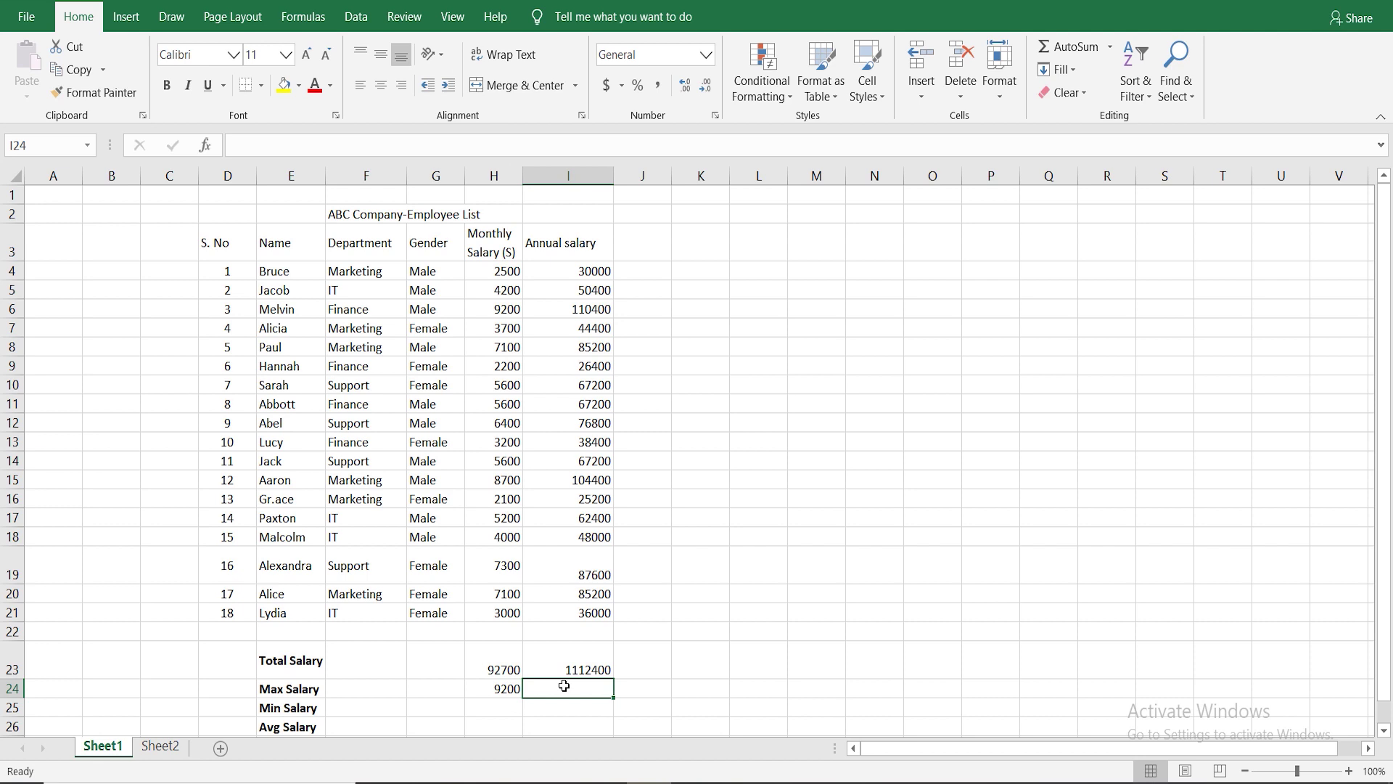
type("=ma")
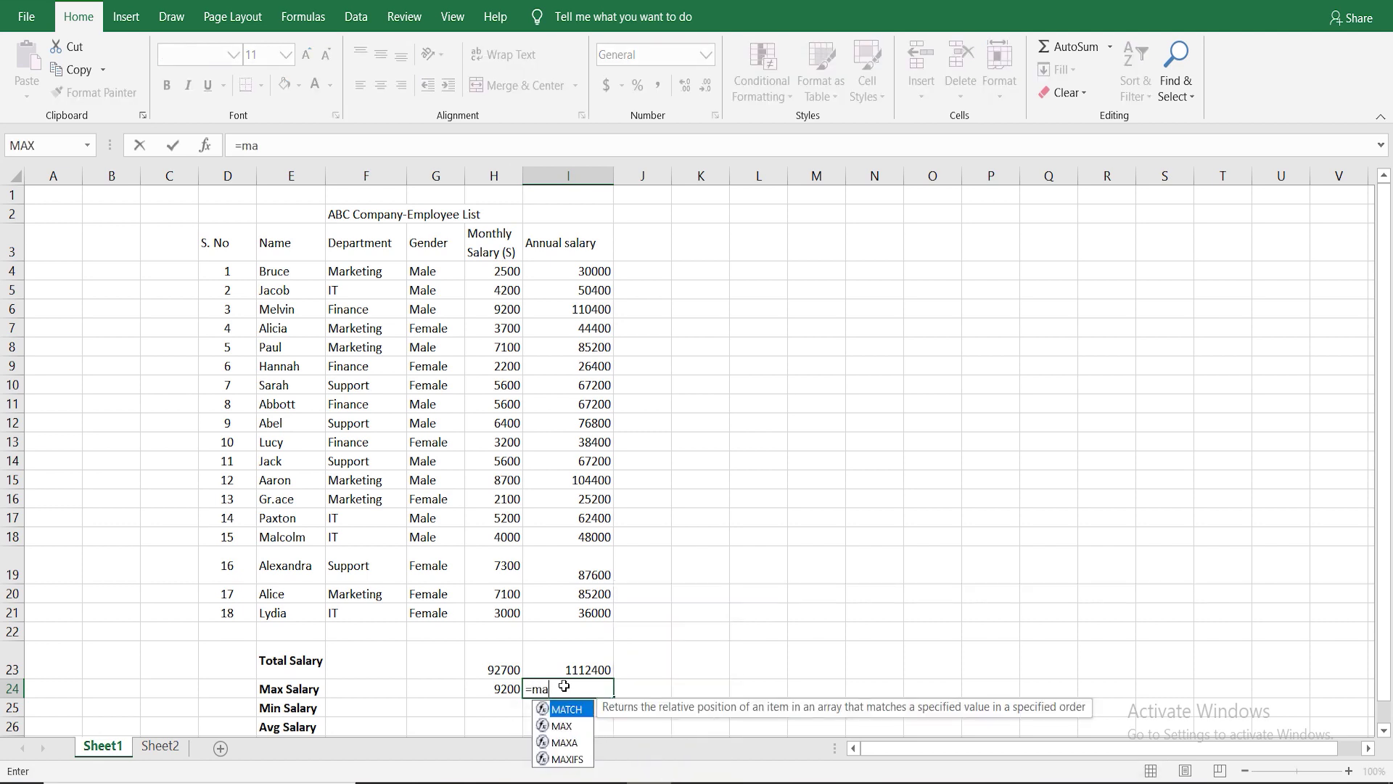
double_click(560, 728)
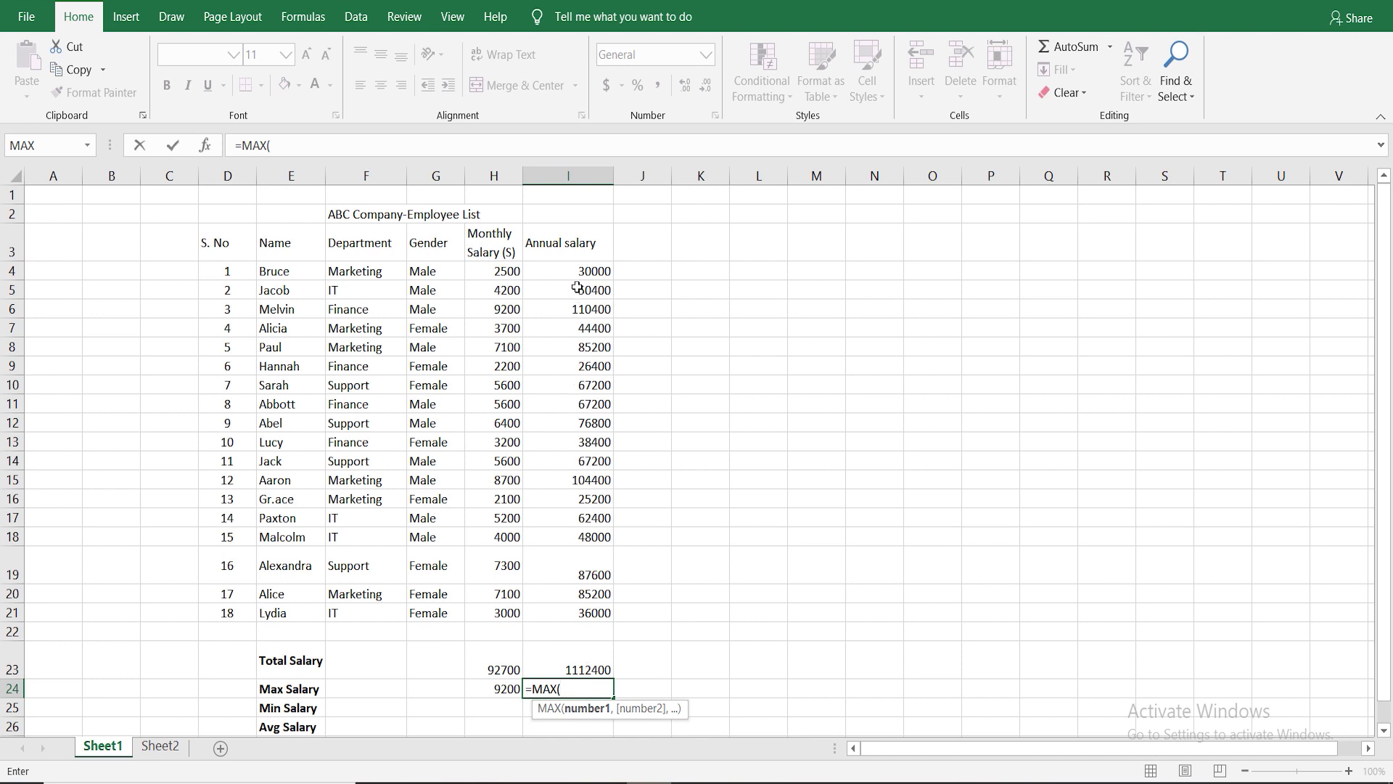
left_click_drag(570, 271, 553, 616)
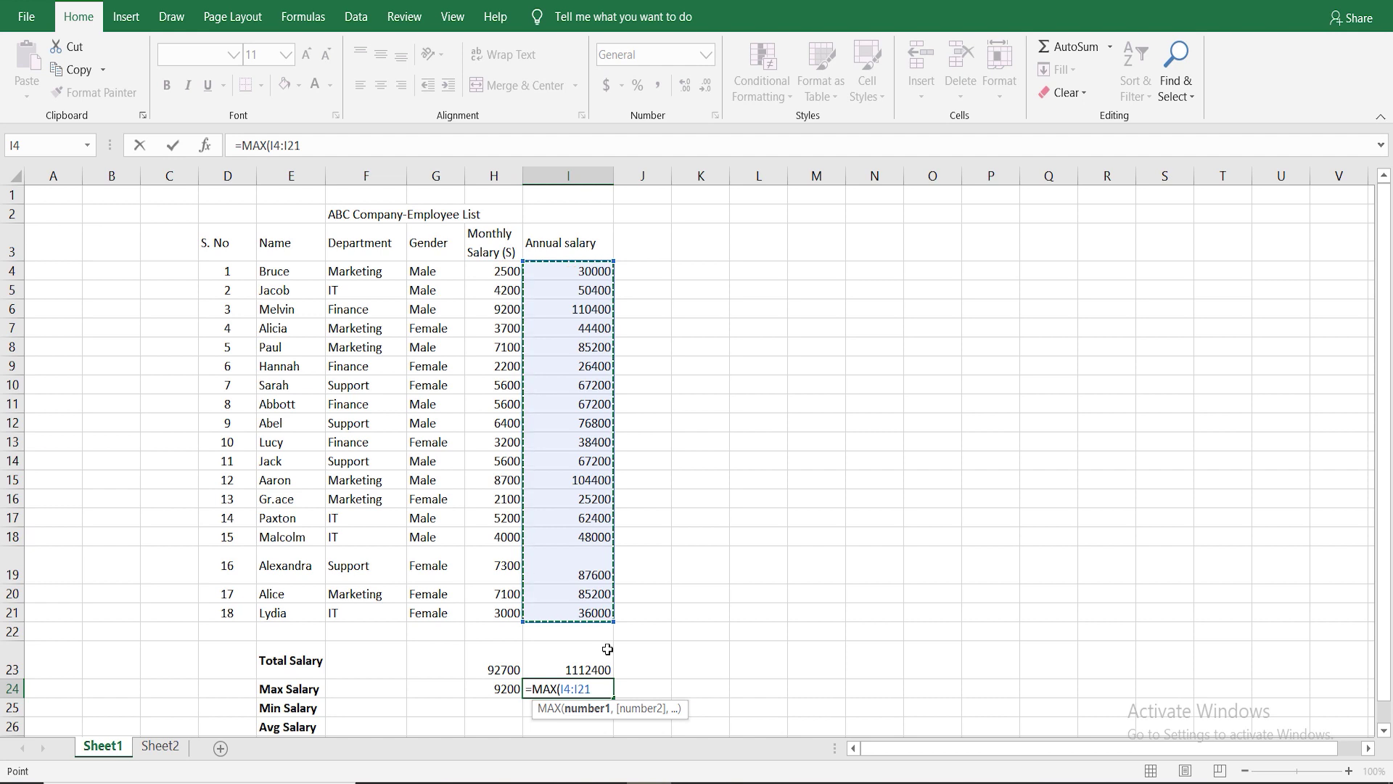
type(")")
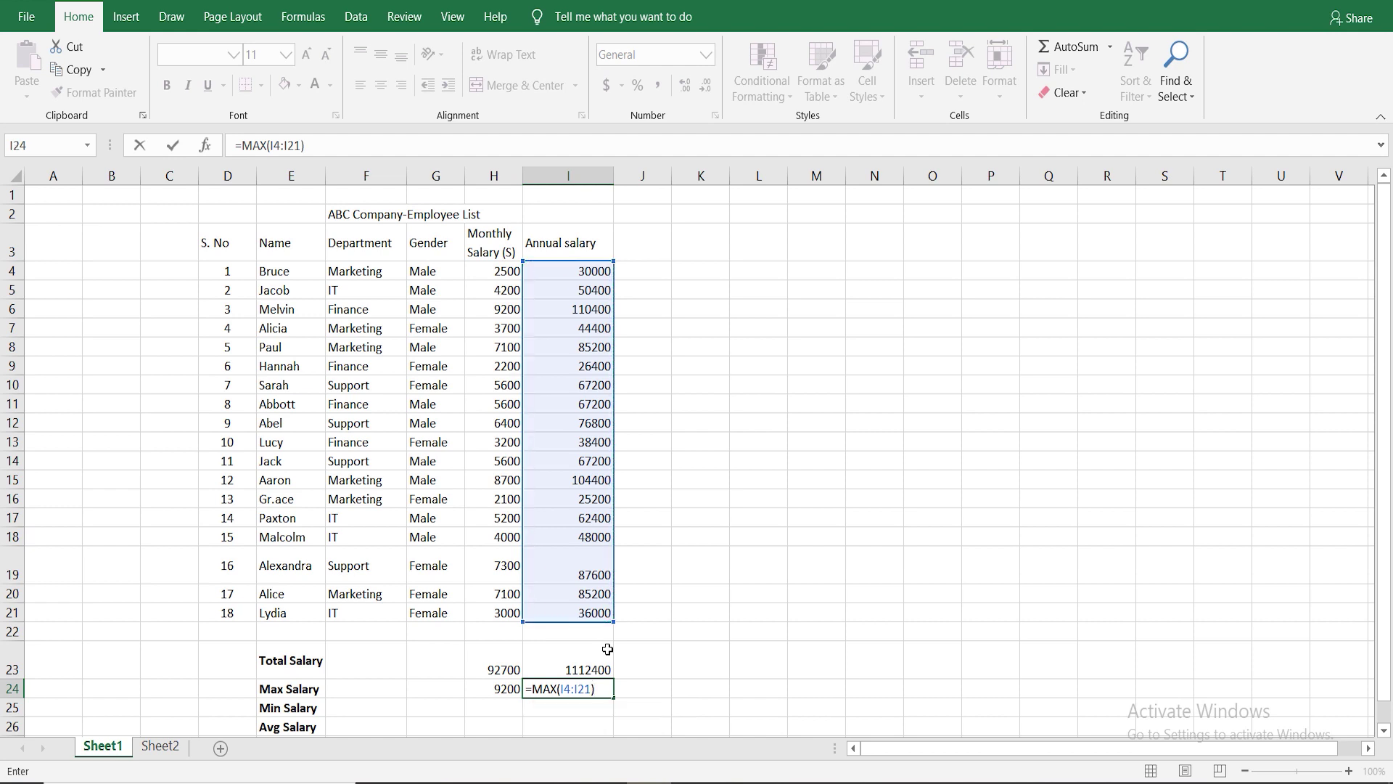
key("Return")
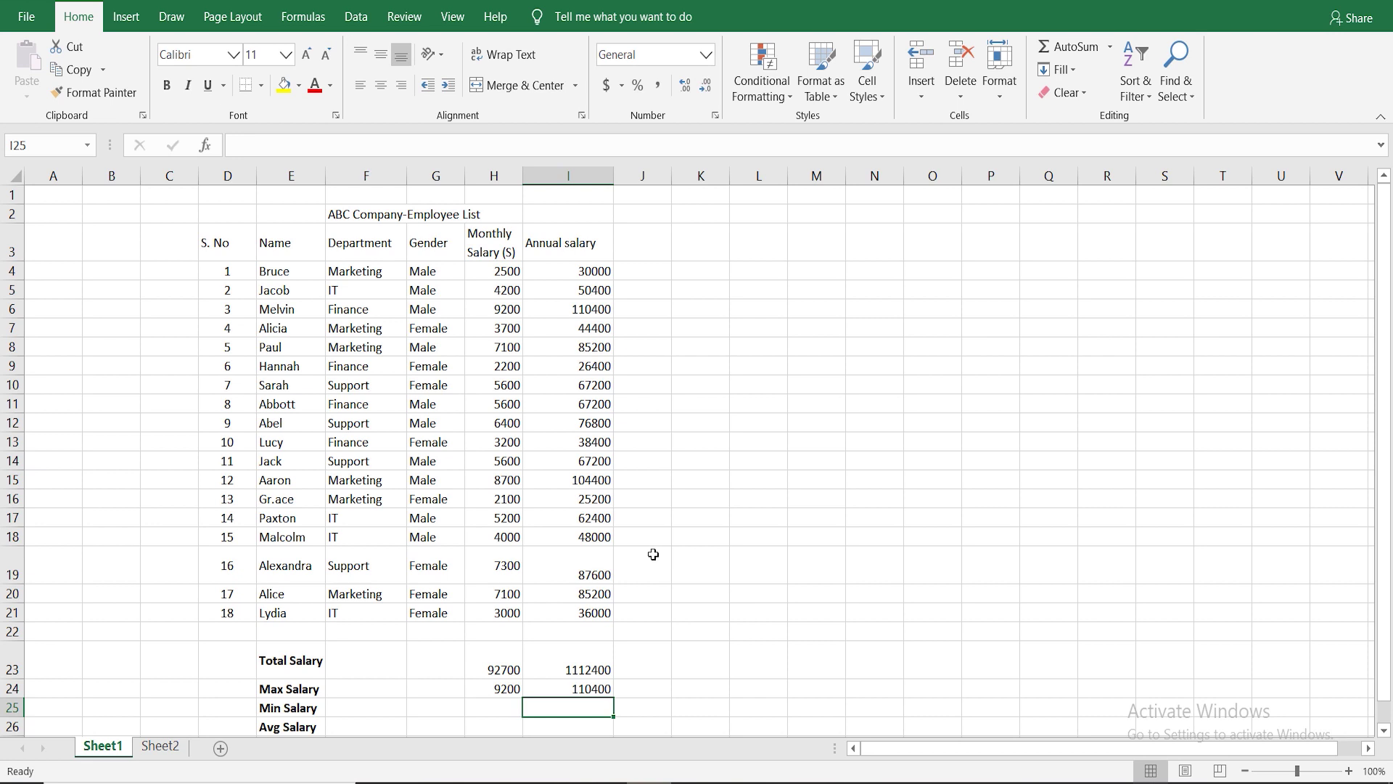
Step: Write the formula =MIN(H4:H21) directly in cell H25 to get the minimum monthly salary
left_click(488, 711)
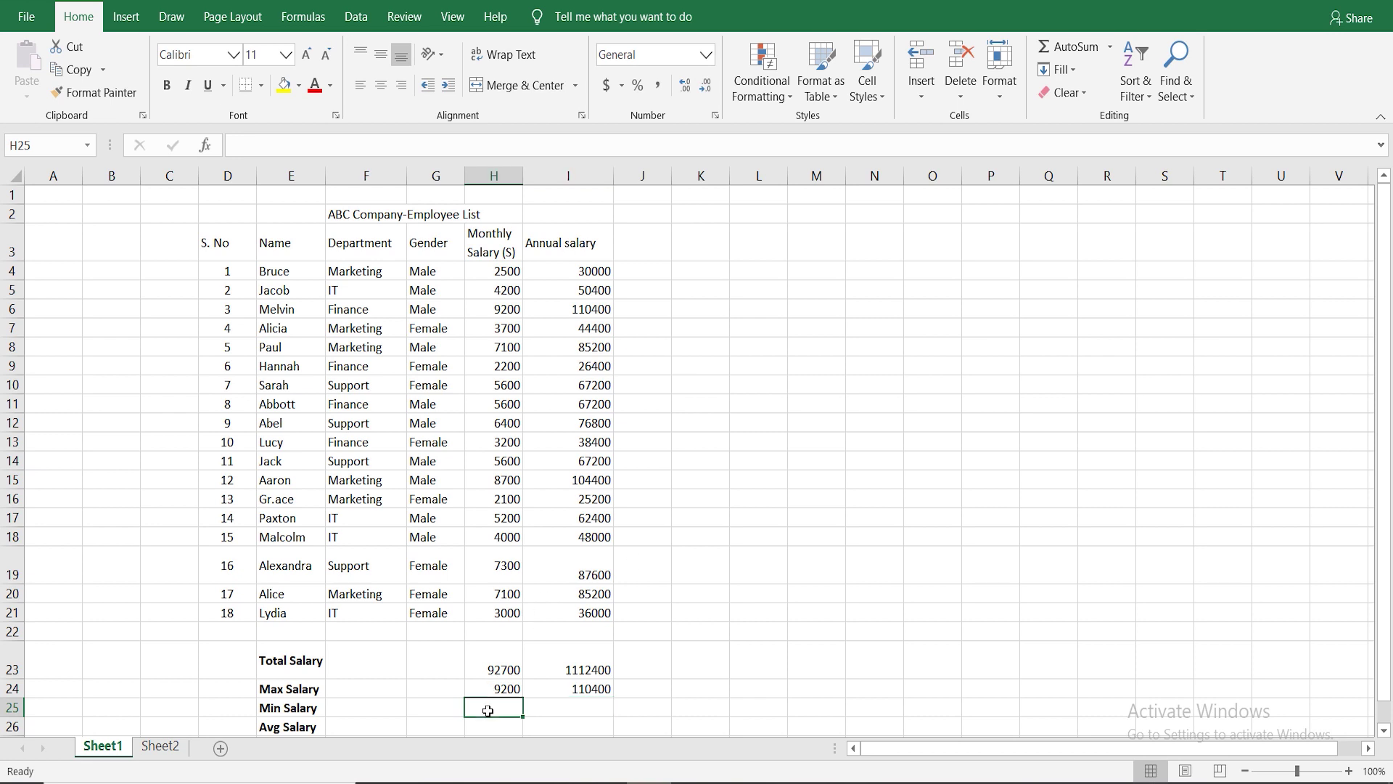
type("=")
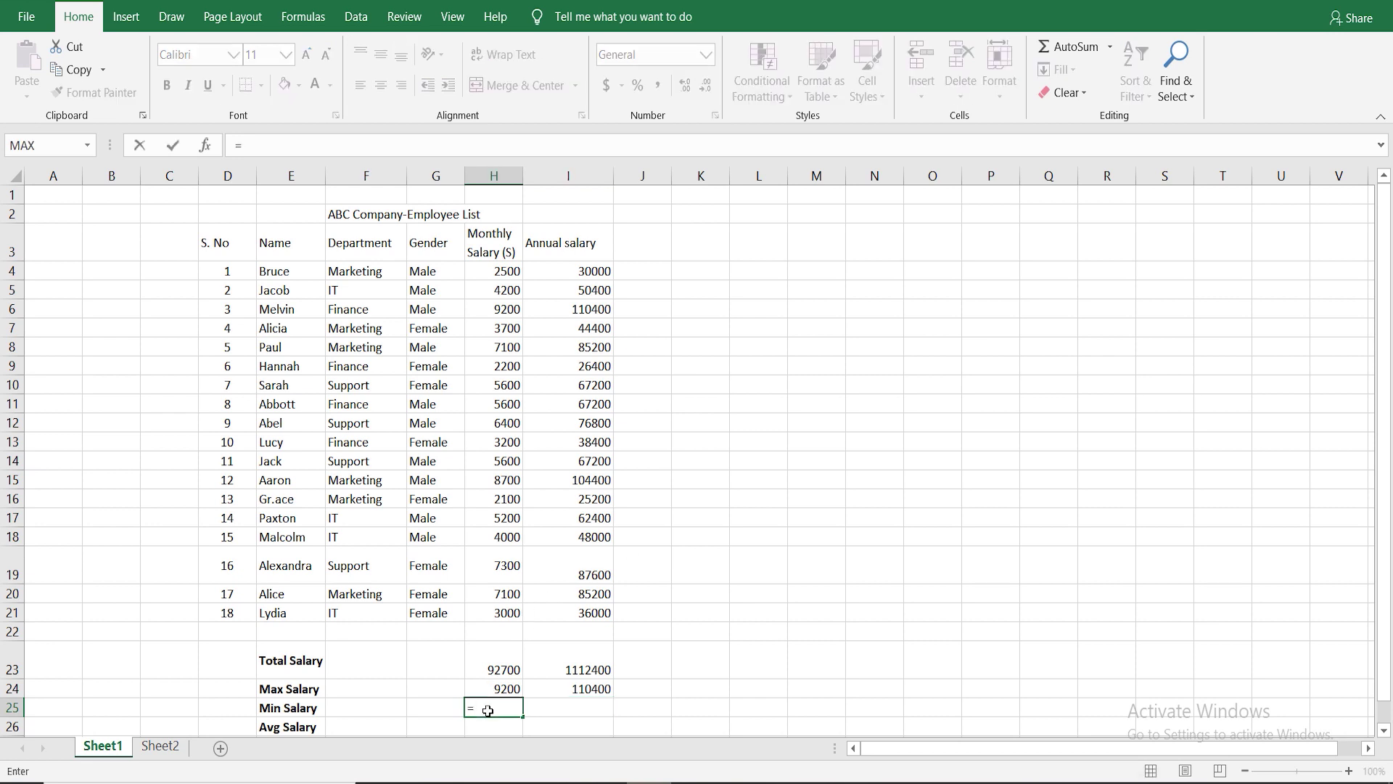
type("min")
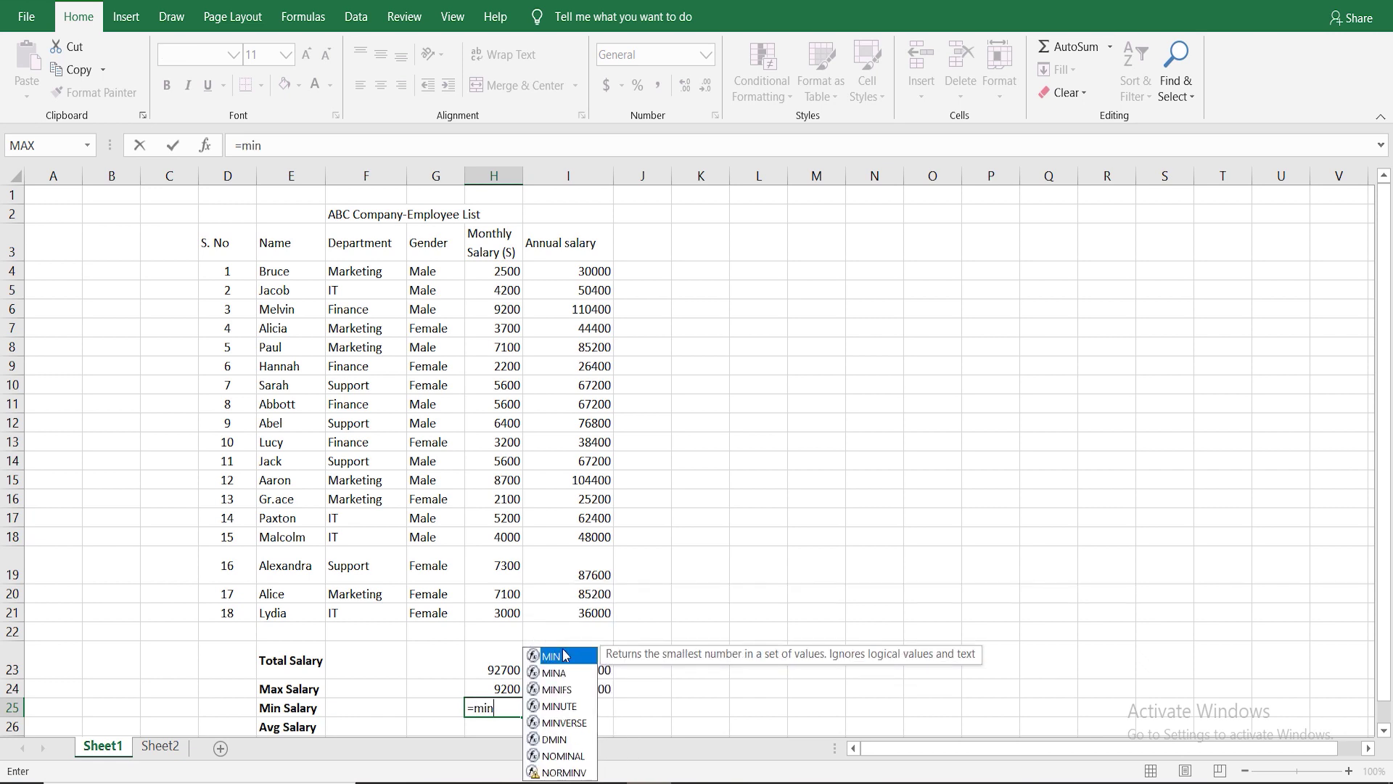
double_click(566, 660)
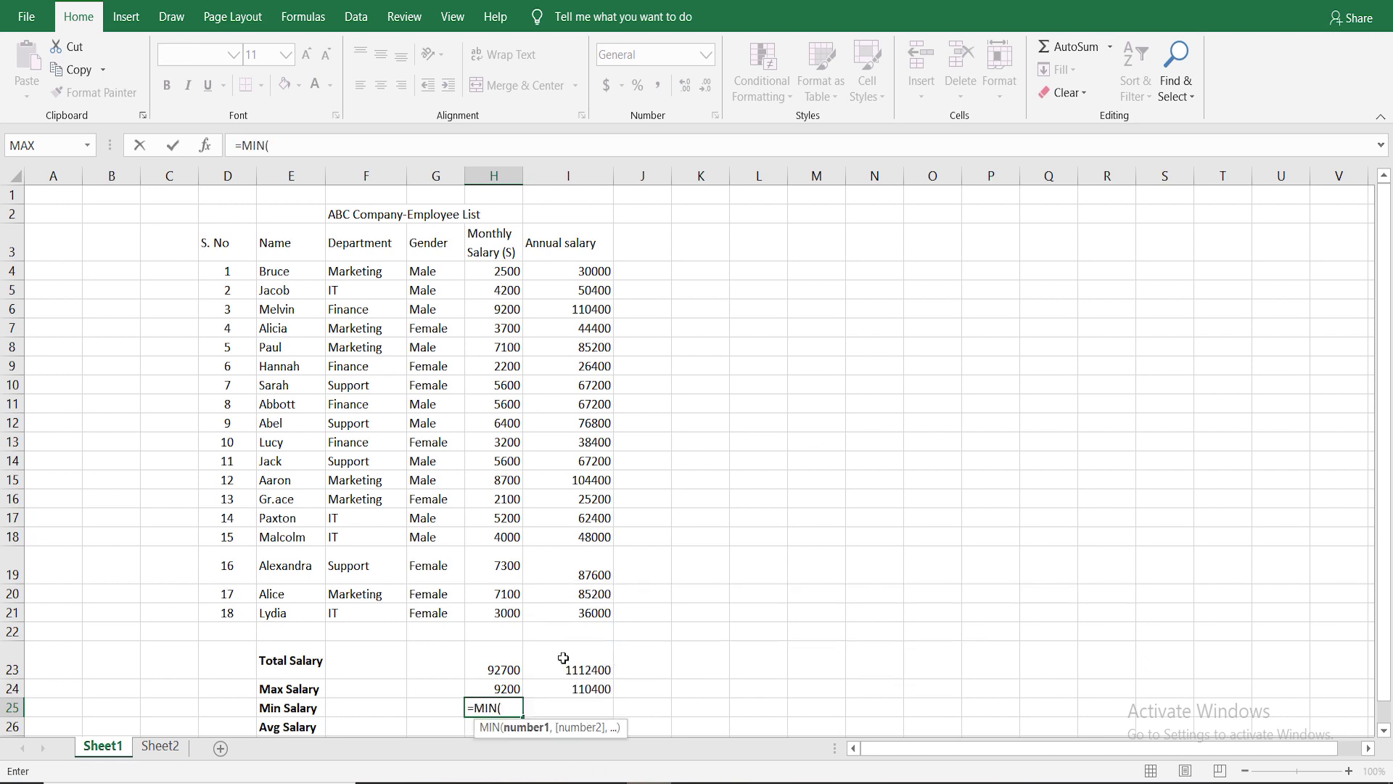
left_click(492, 271)
left_click_drag(491, 271, 503, 615)
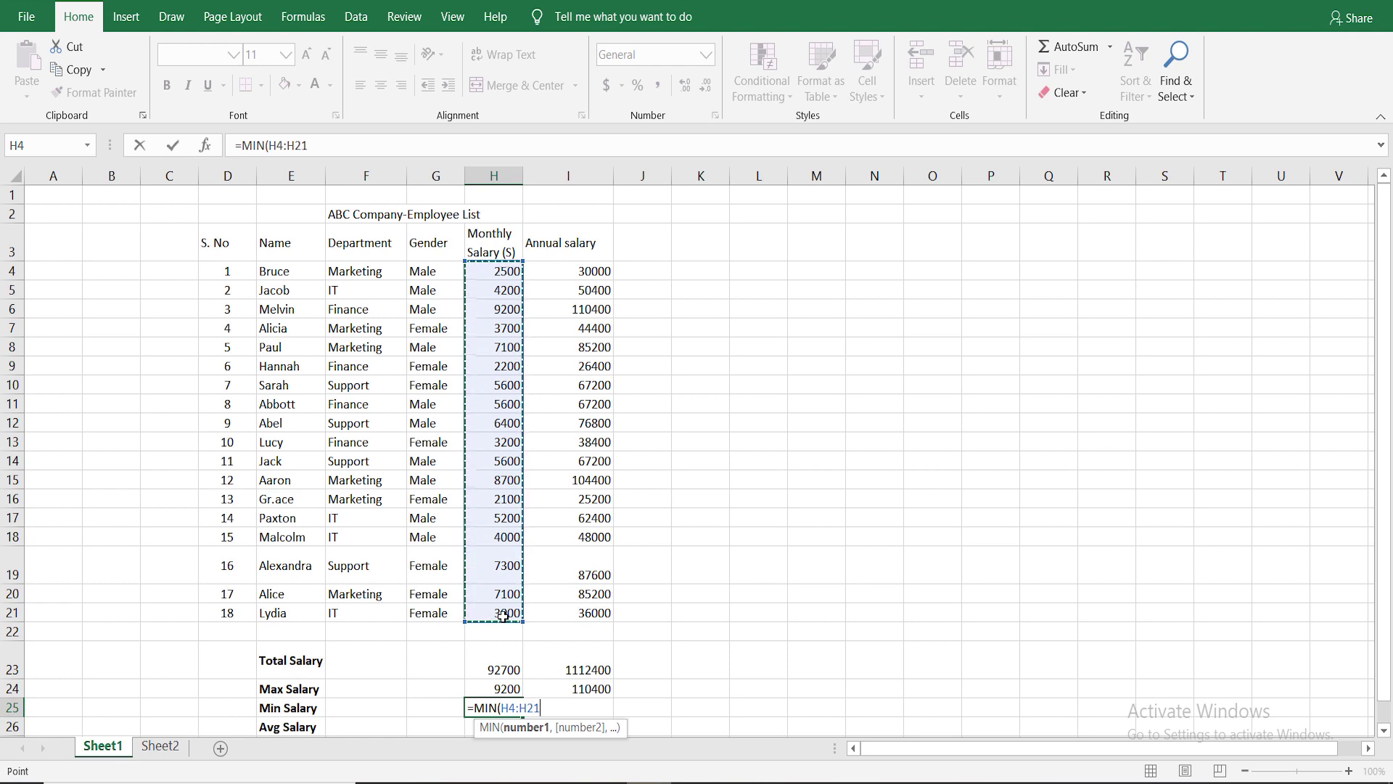
type(")")
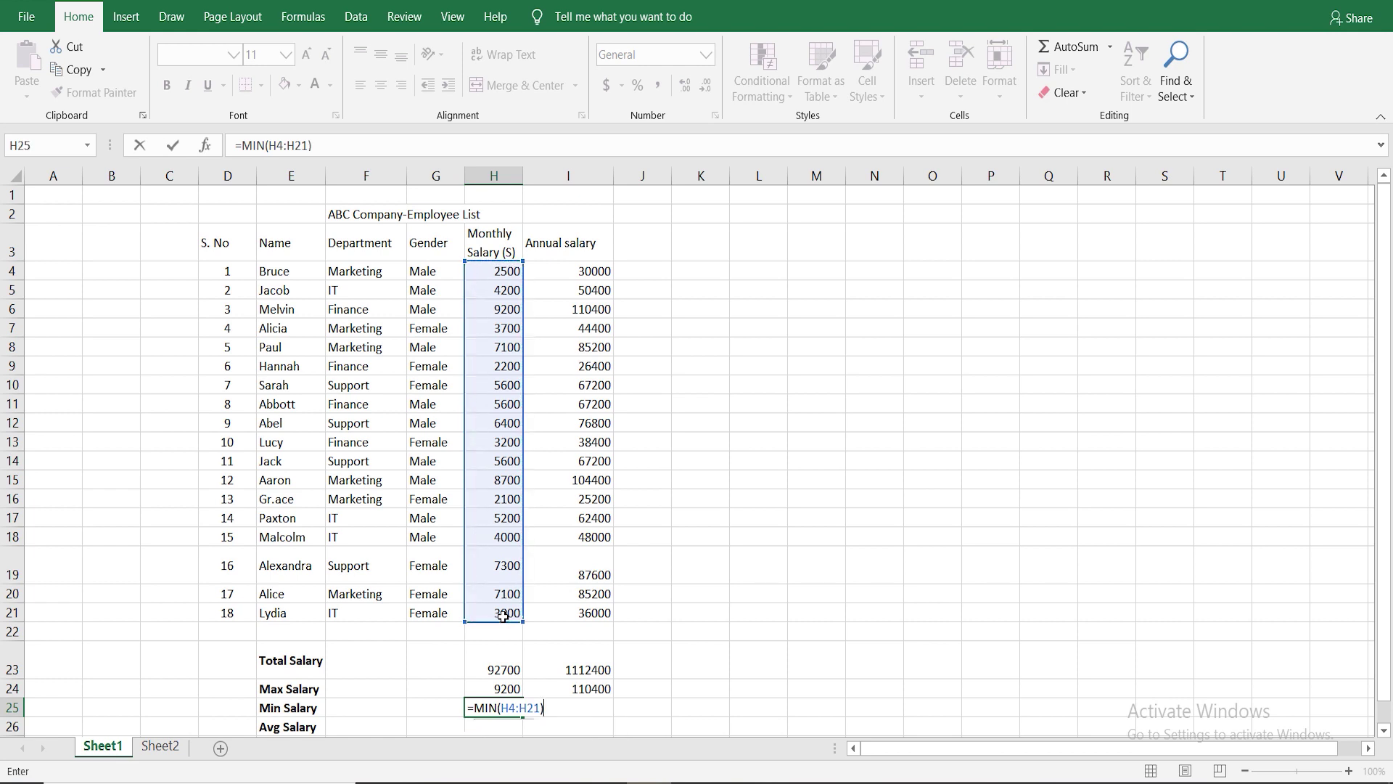
key("Return")
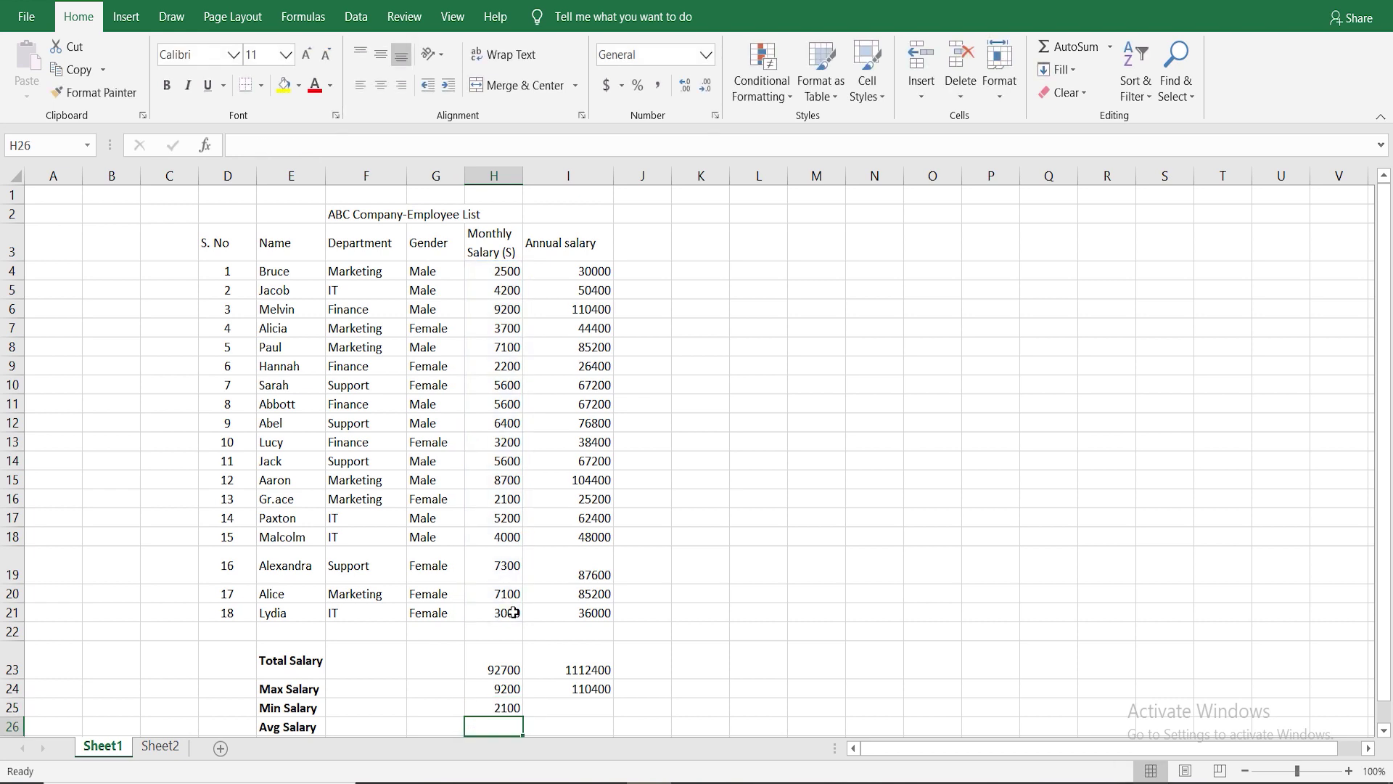
Step: Write the formula =MIN(I4:I21) in cell I25 for the minimum annual salary and locate the lowest-paid employee in the list
left_click(593, 705)
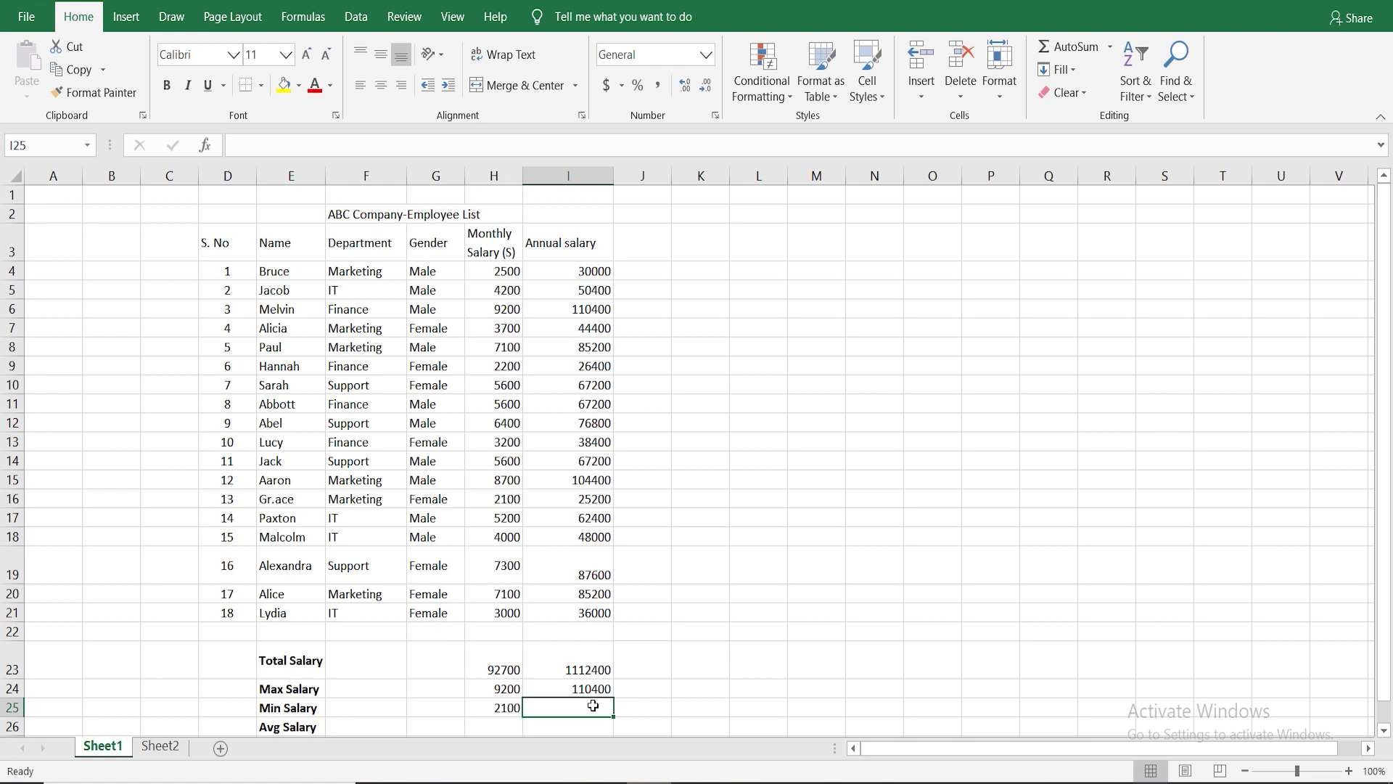
type("=mi")
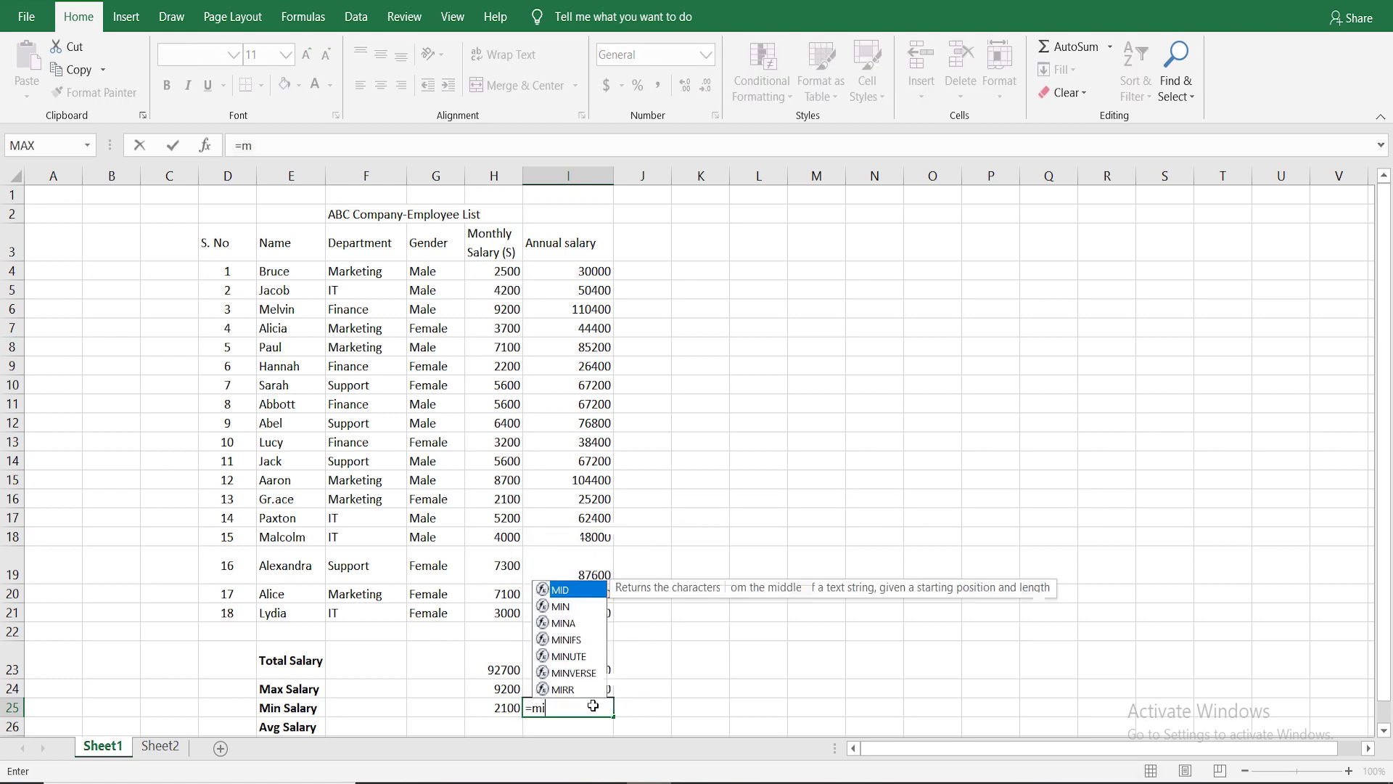
double_click(573, 612)
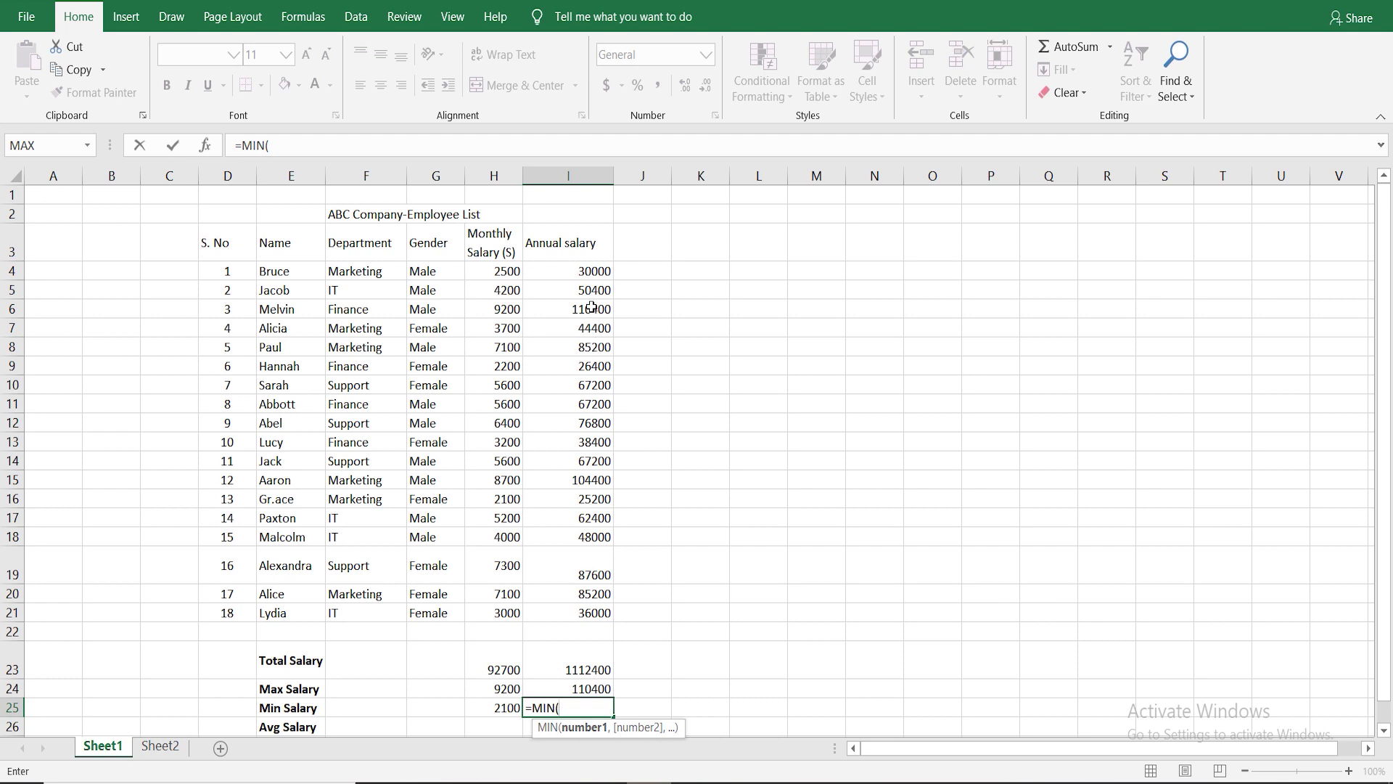
left_click(587, 273)
left_click_drag(587, 275, 584, 618)
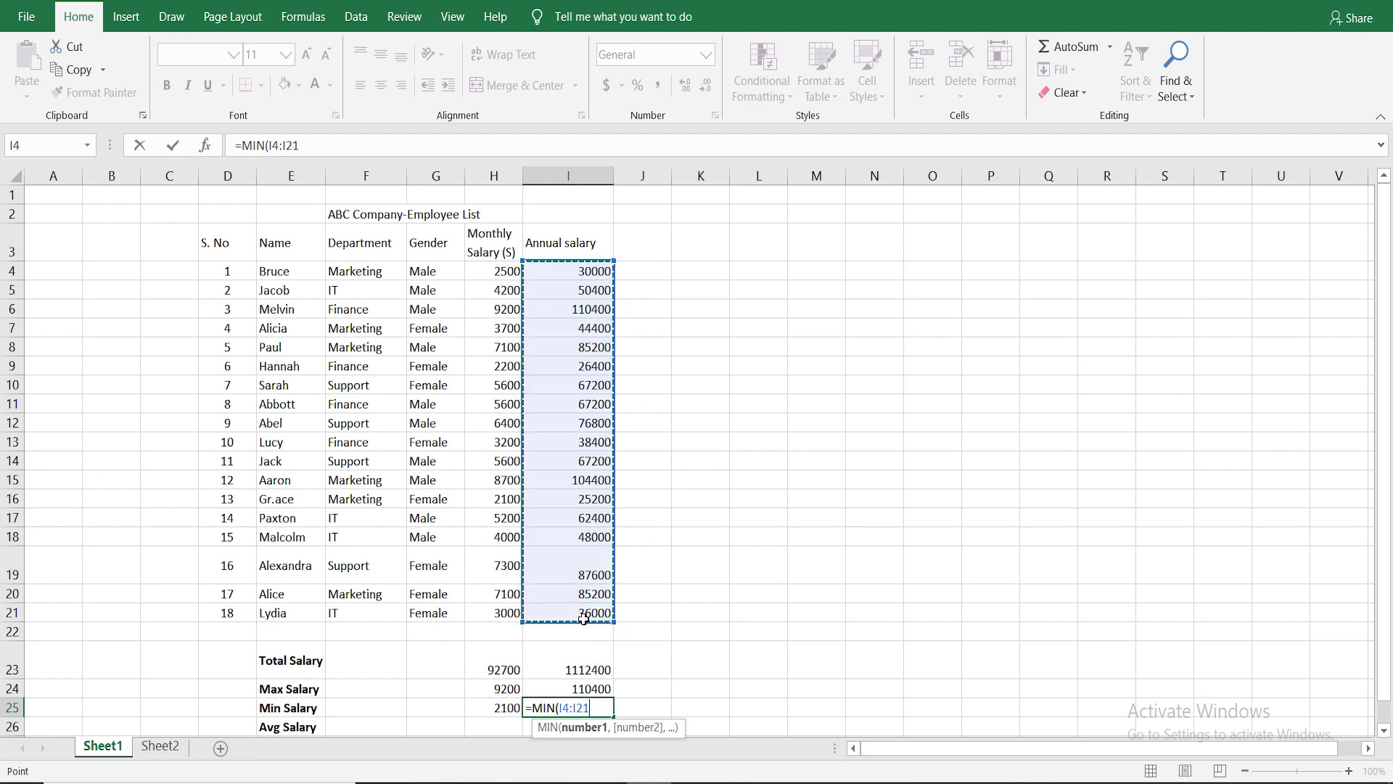
type(")")
key("Return")
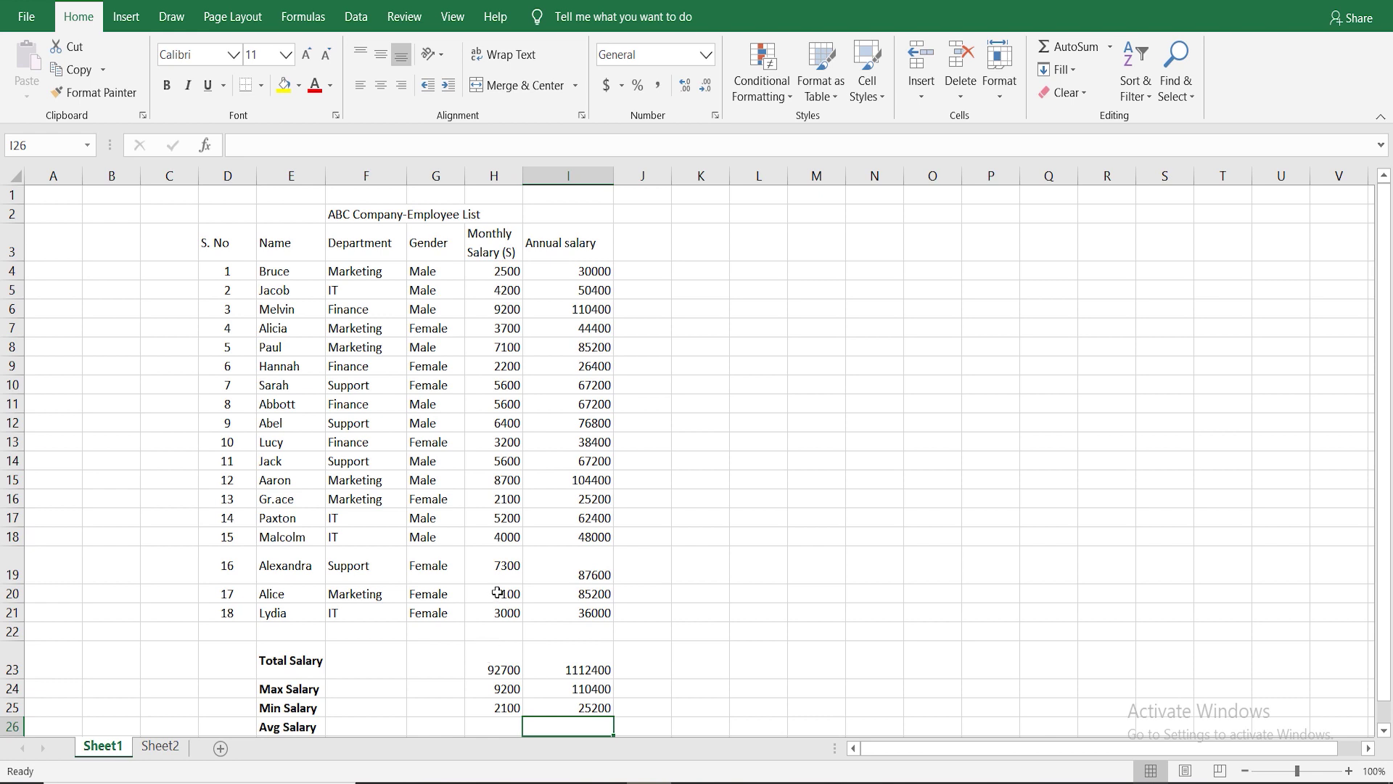
left_click(499, 498)
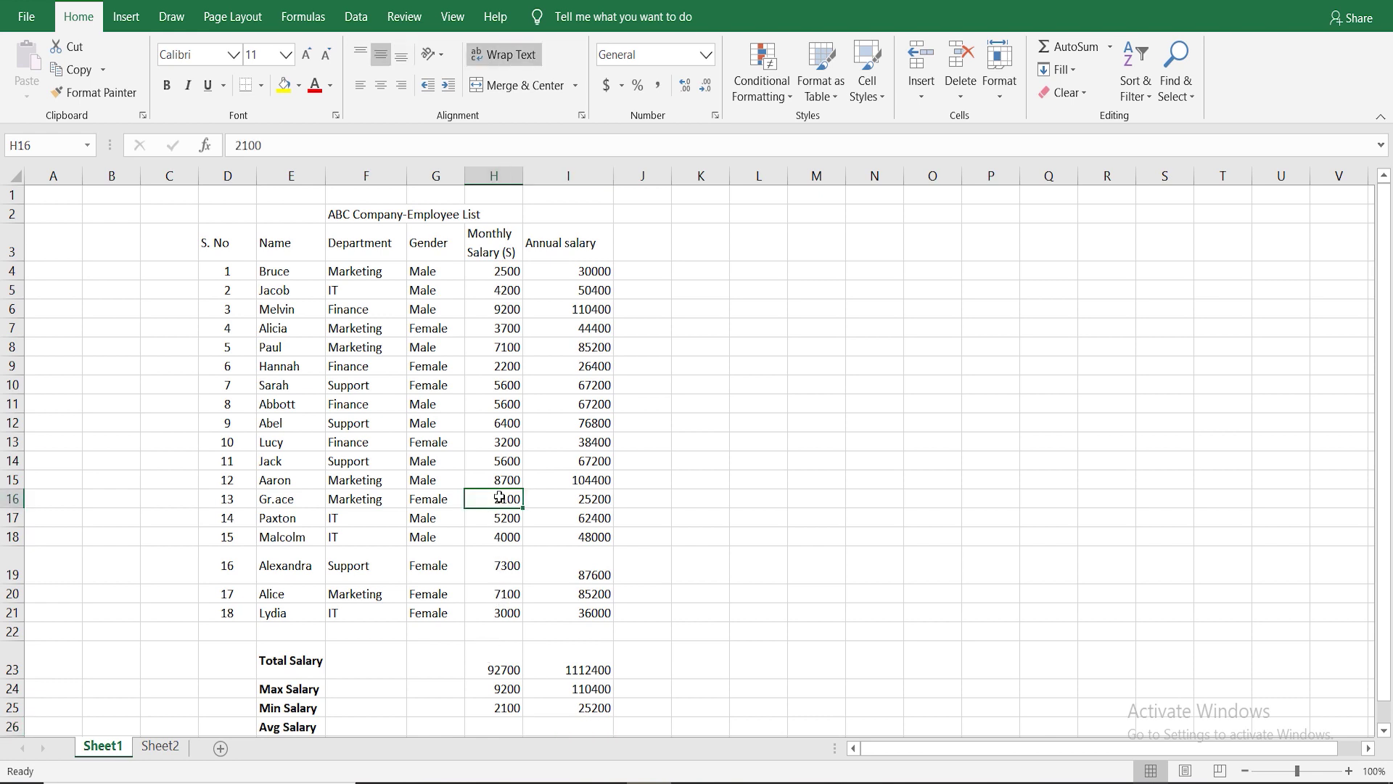
left_click(299, 500)
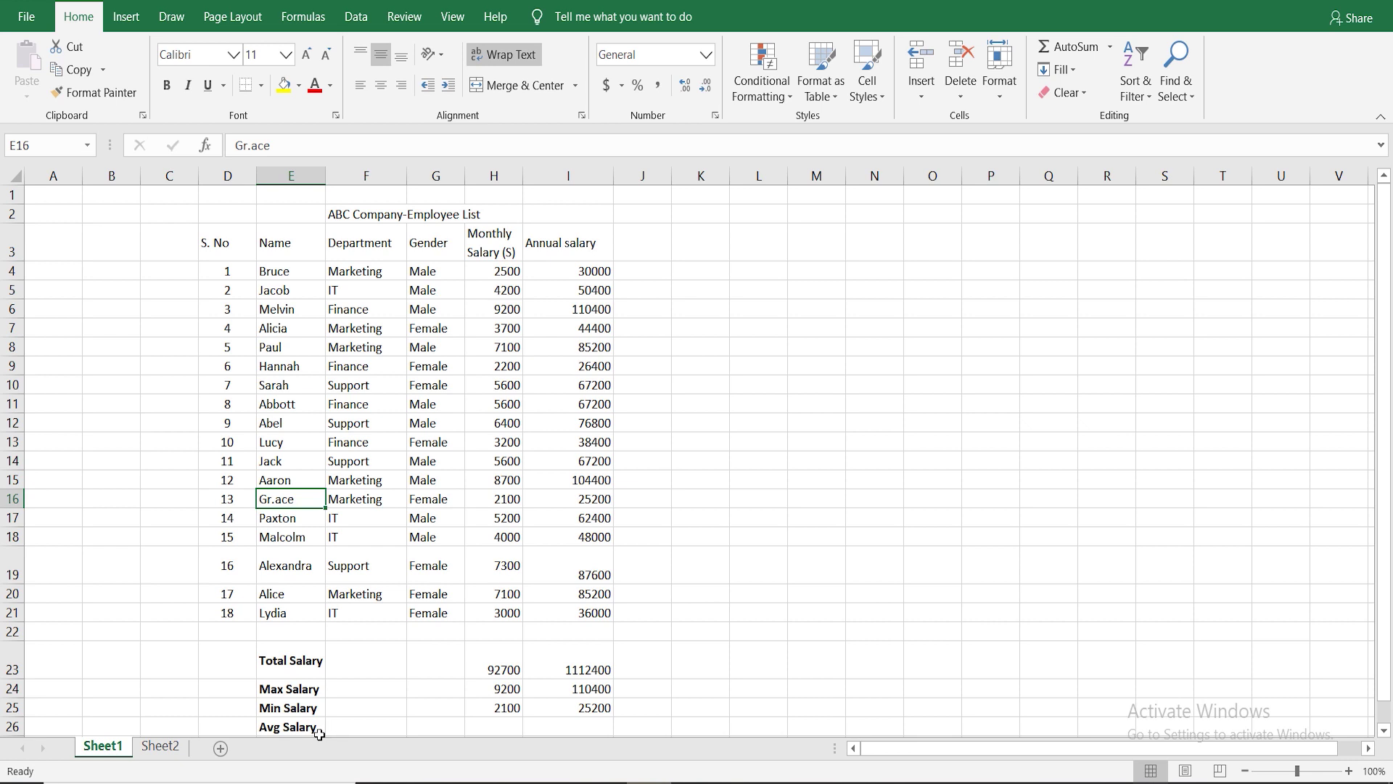
Step: Write the formula =AVERAGE(H4:H21) directly in cell H26 to get the average monthly salary
left_click(512, 719)
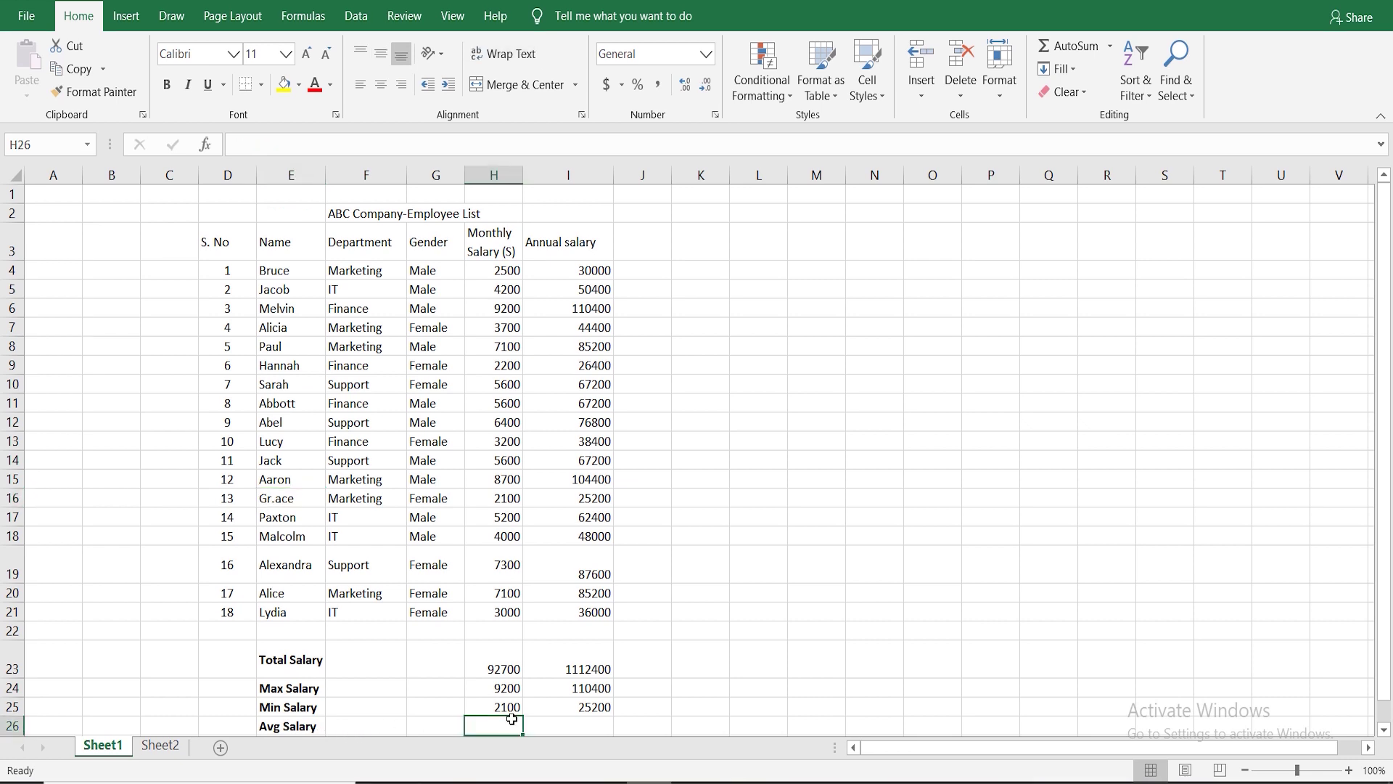
type("=ave")
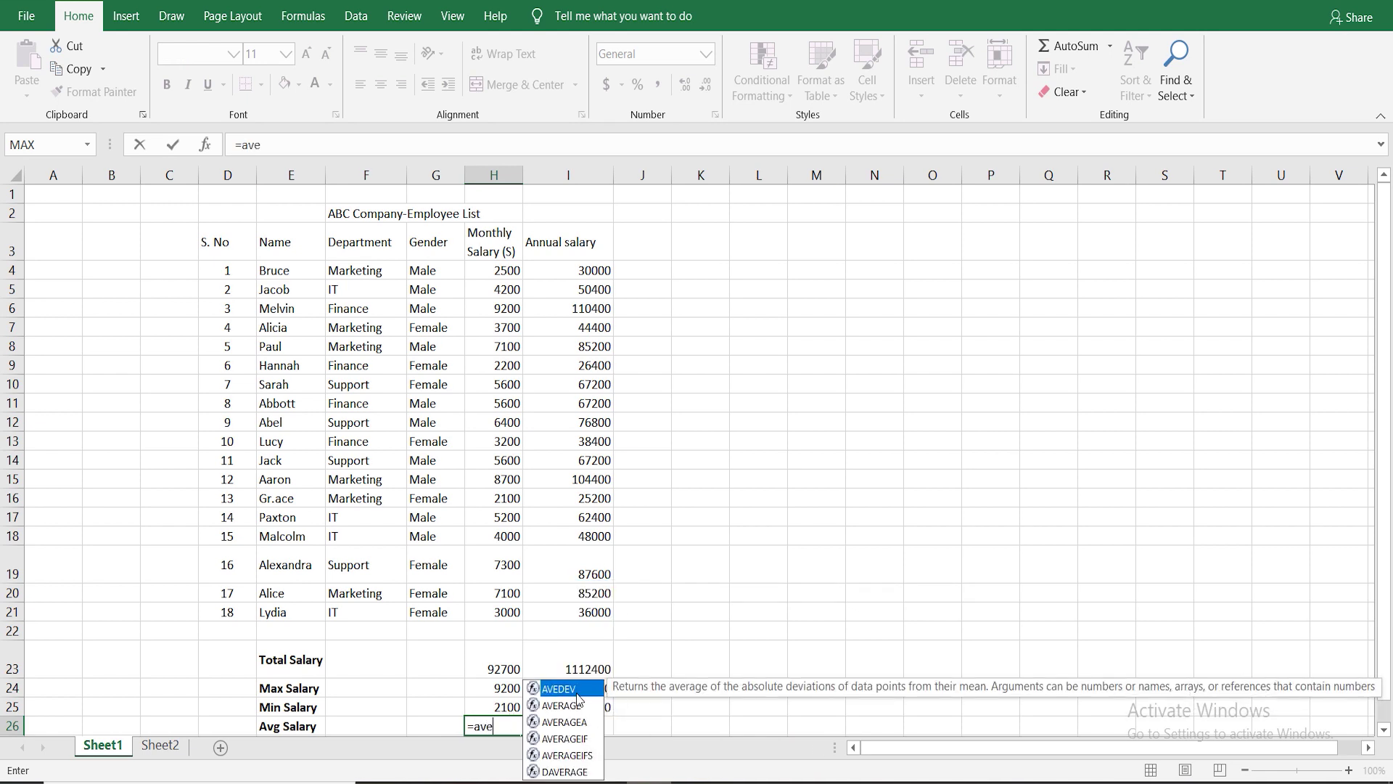
double_click(573, 706)
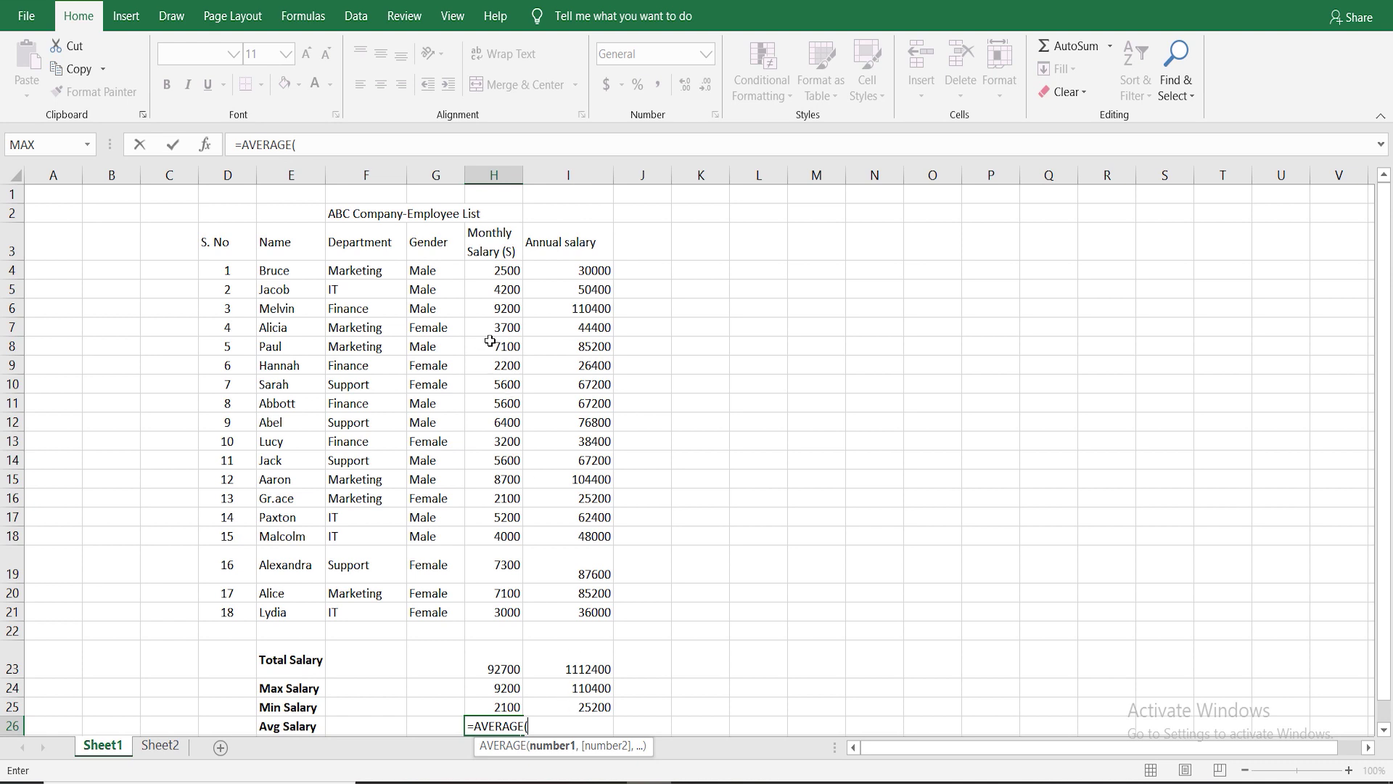
left_click_drag(501, 267, 506, 615)
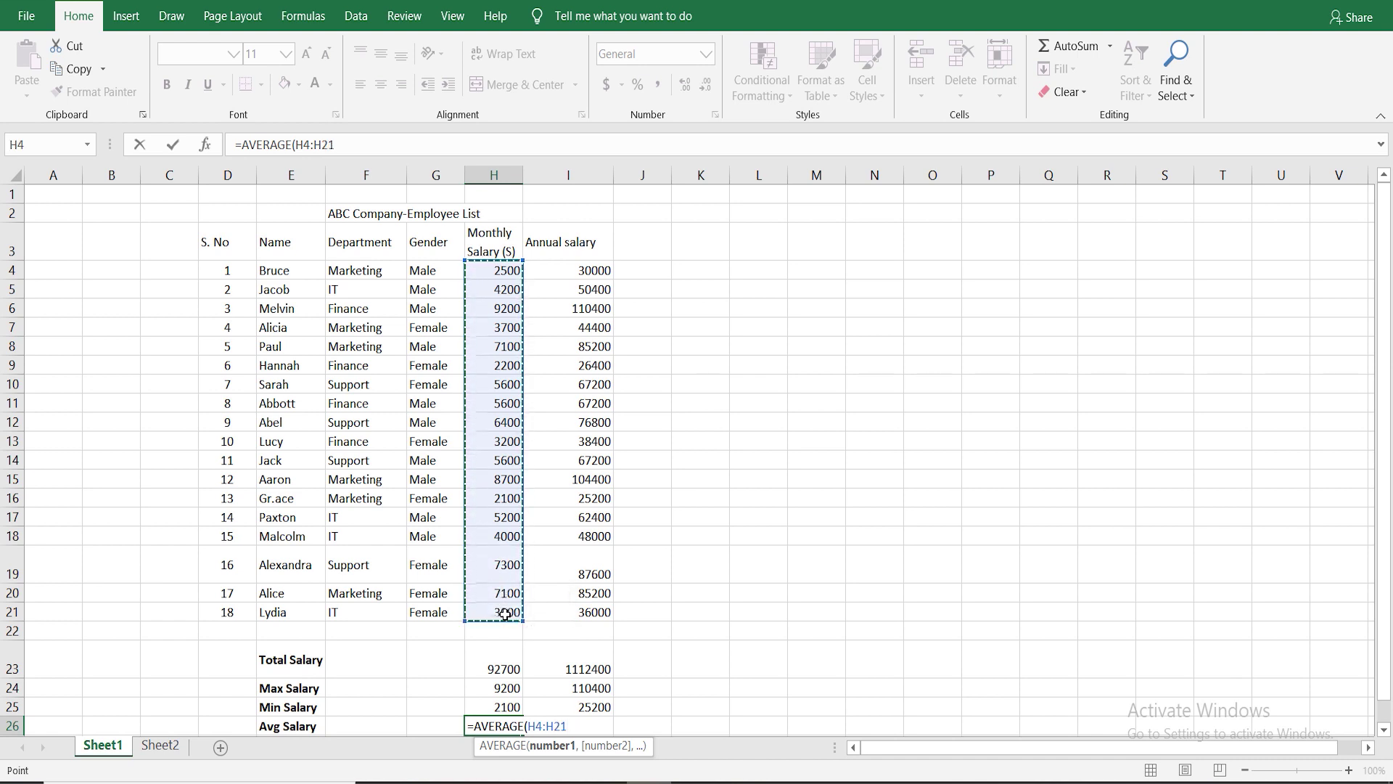
type(")")
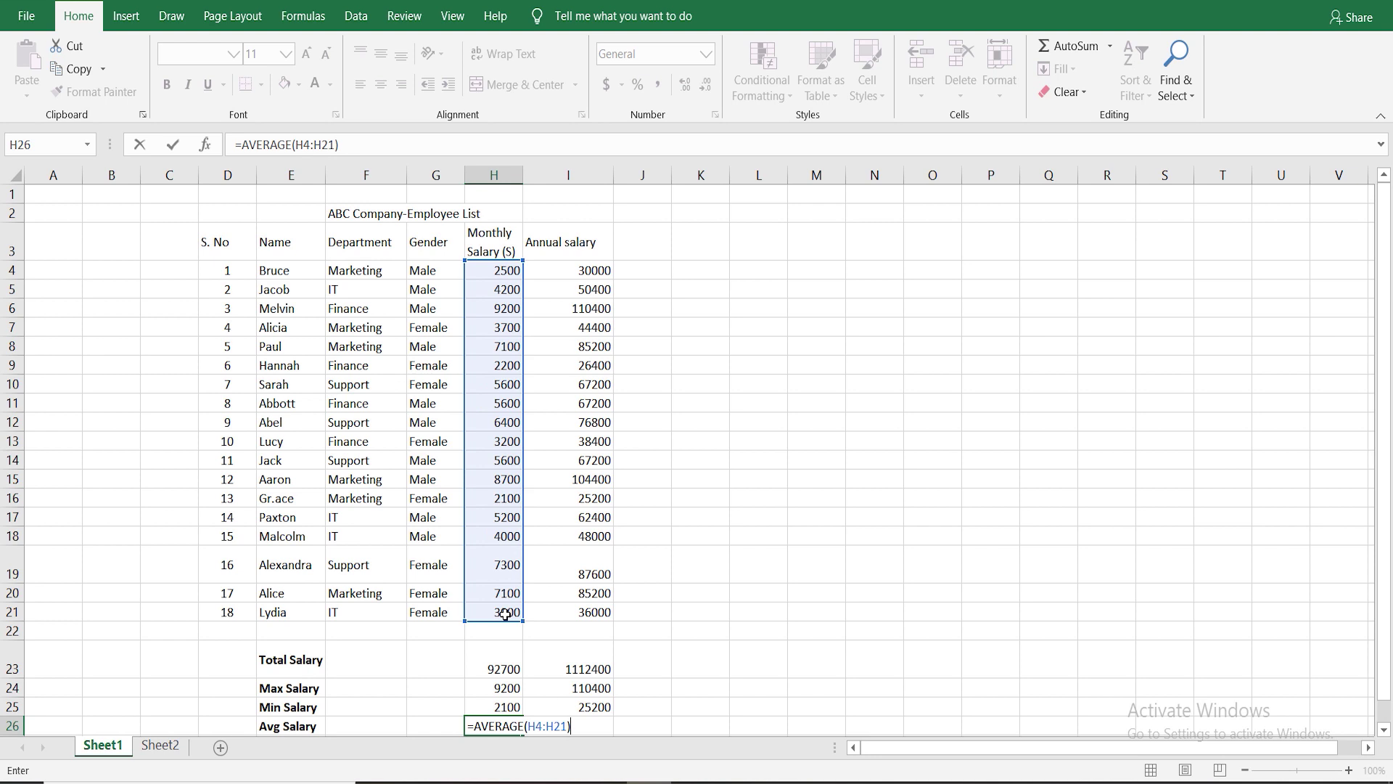
key("Return")
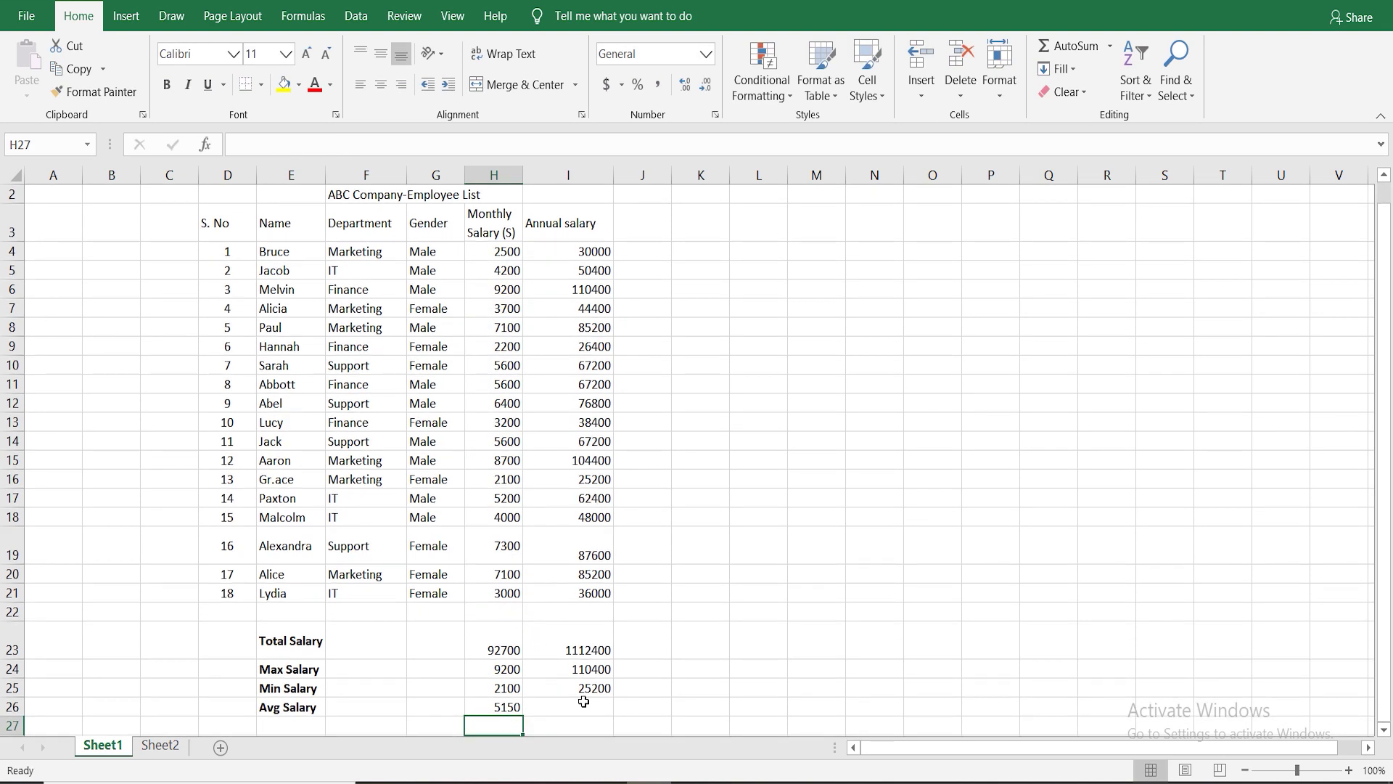
Step: Write the formula =AVERAGE(I4:I21) directly in cell I26 to get the average annual salary
left_click(561, 708)
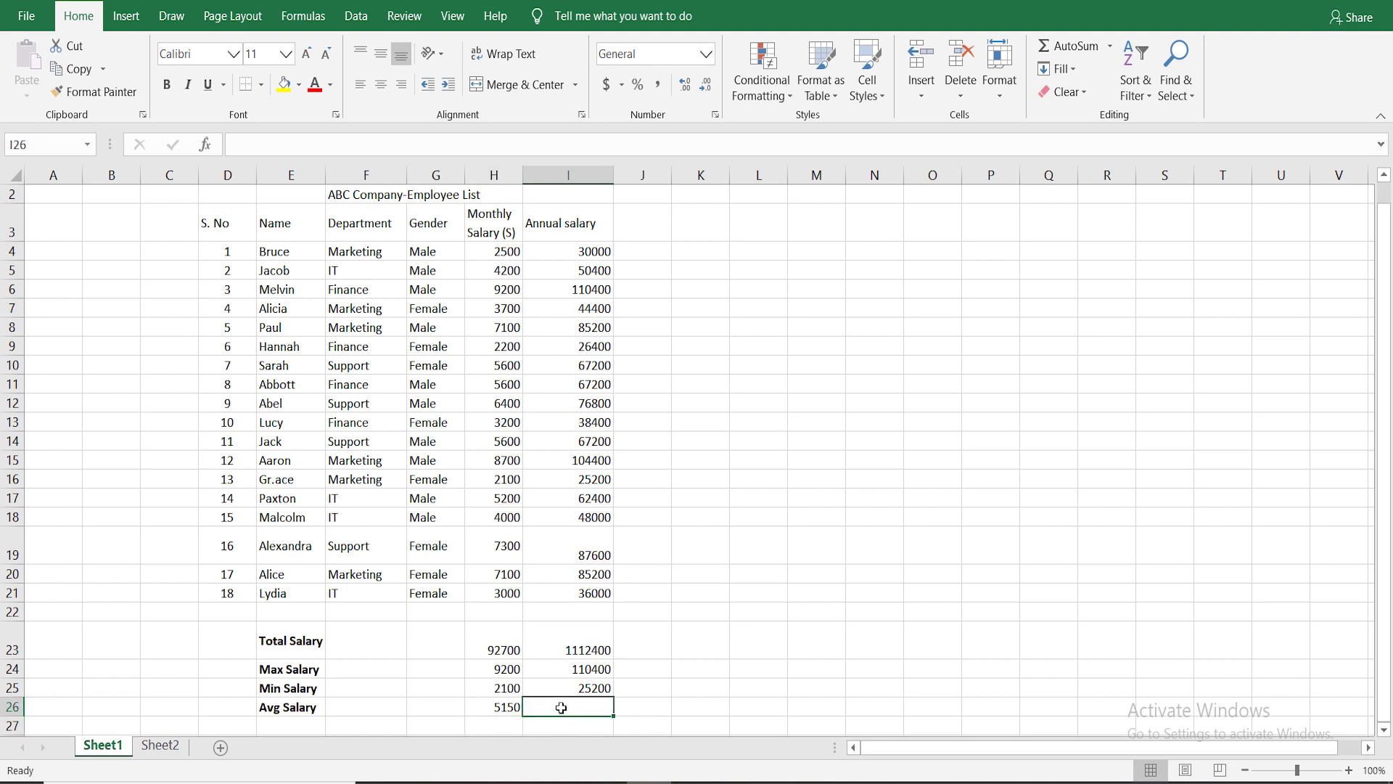
type("=av")
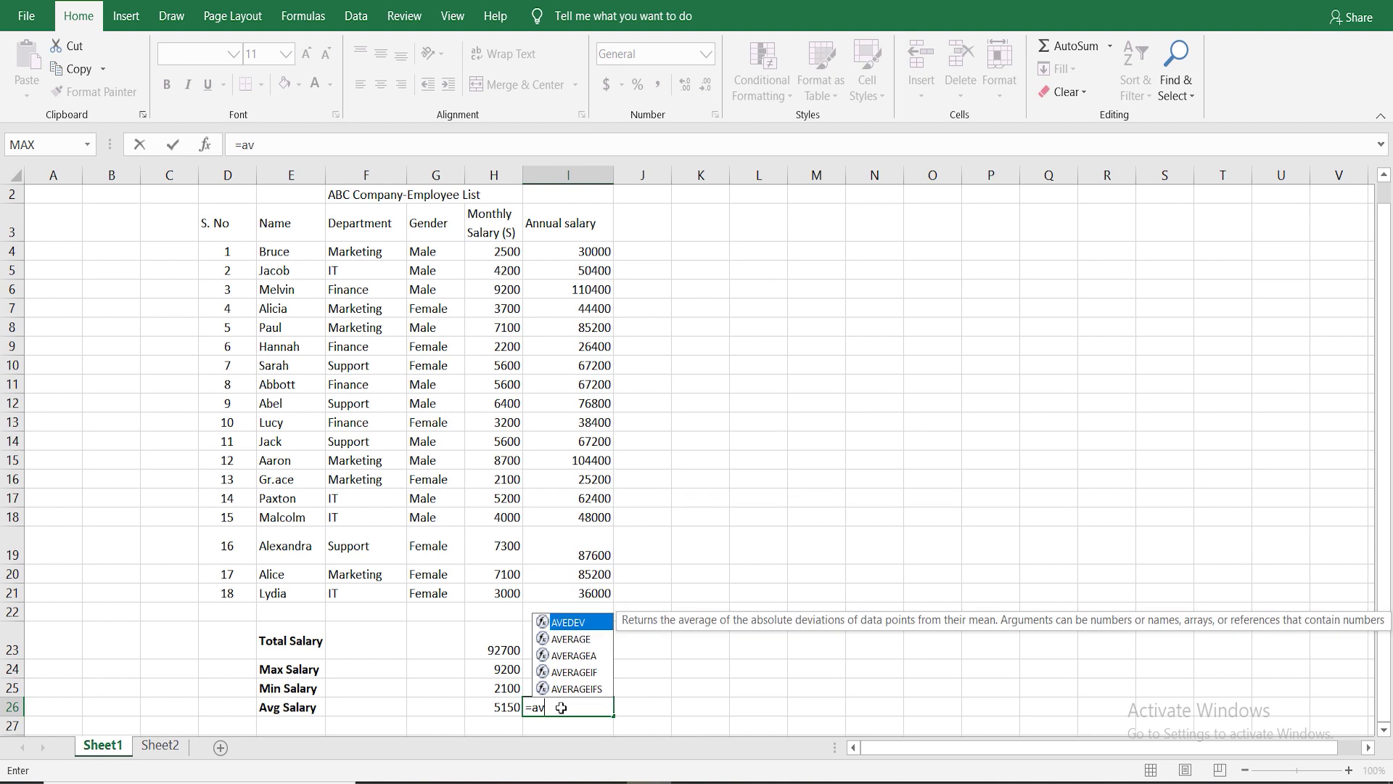
double_click(573, 638)
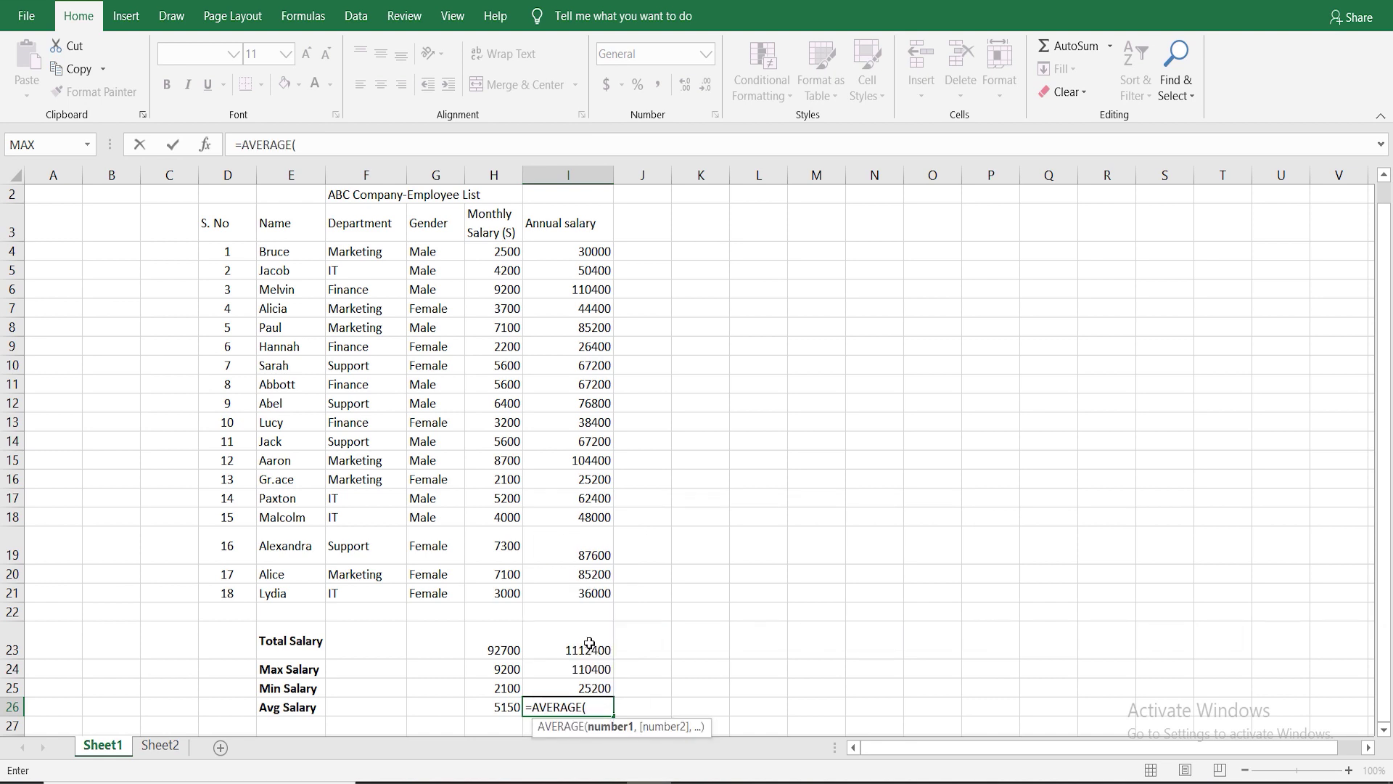
left_click_drag(574, 251, 593, 593)
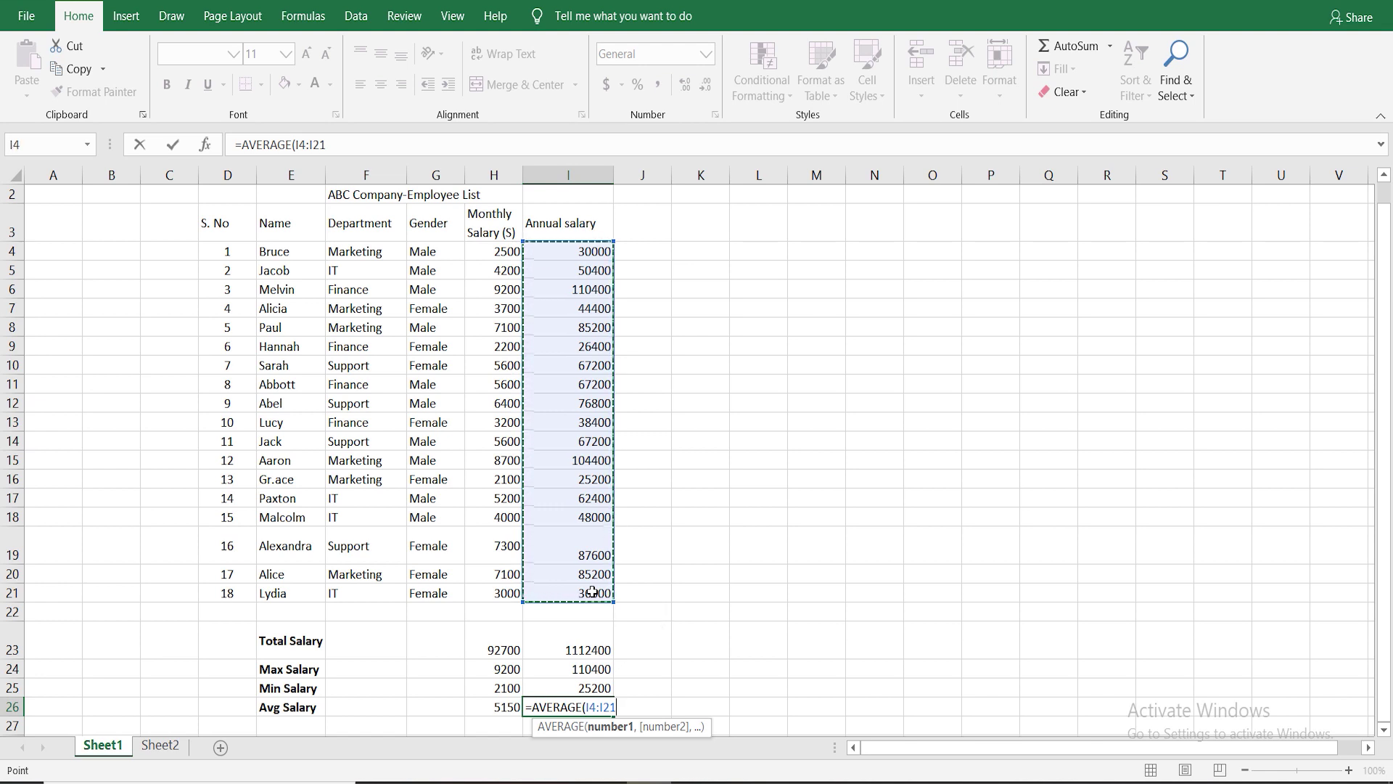
type(")")
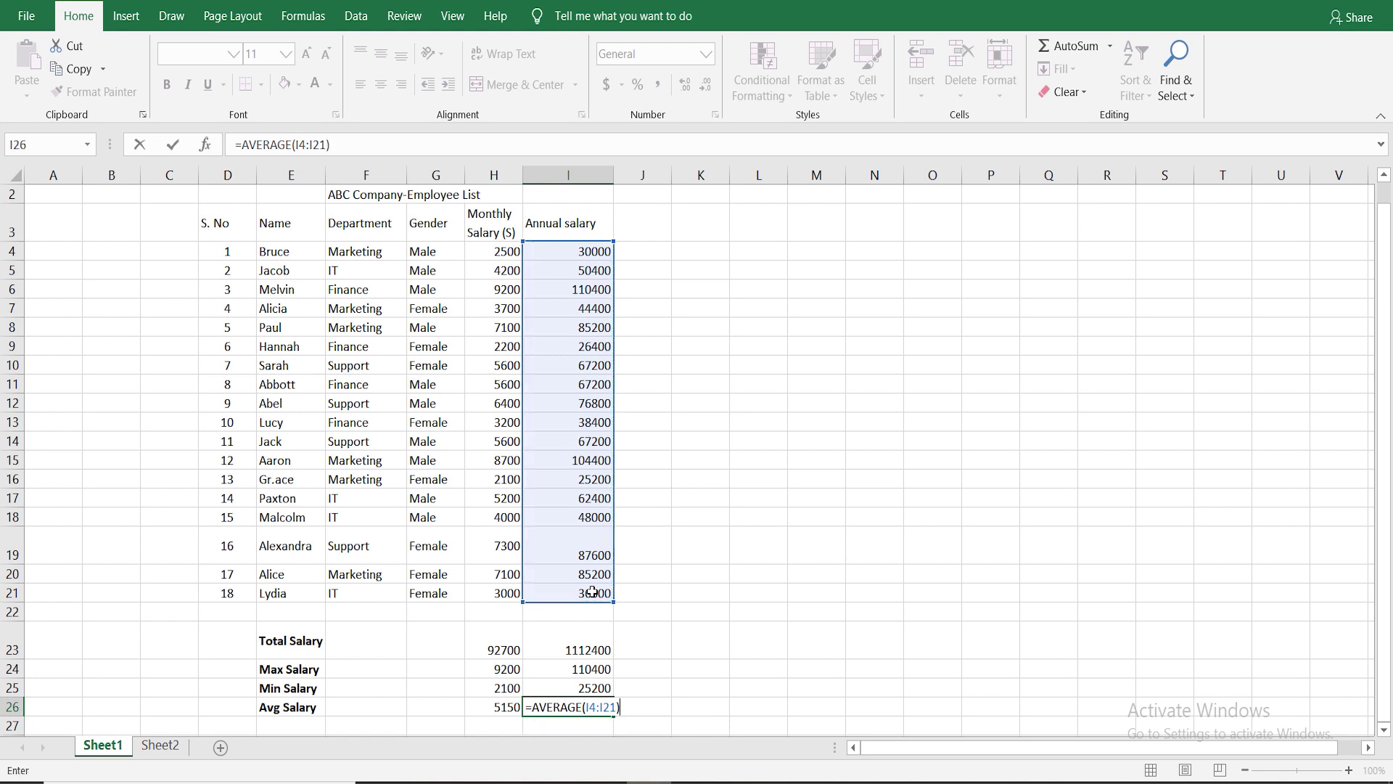
key("Return")
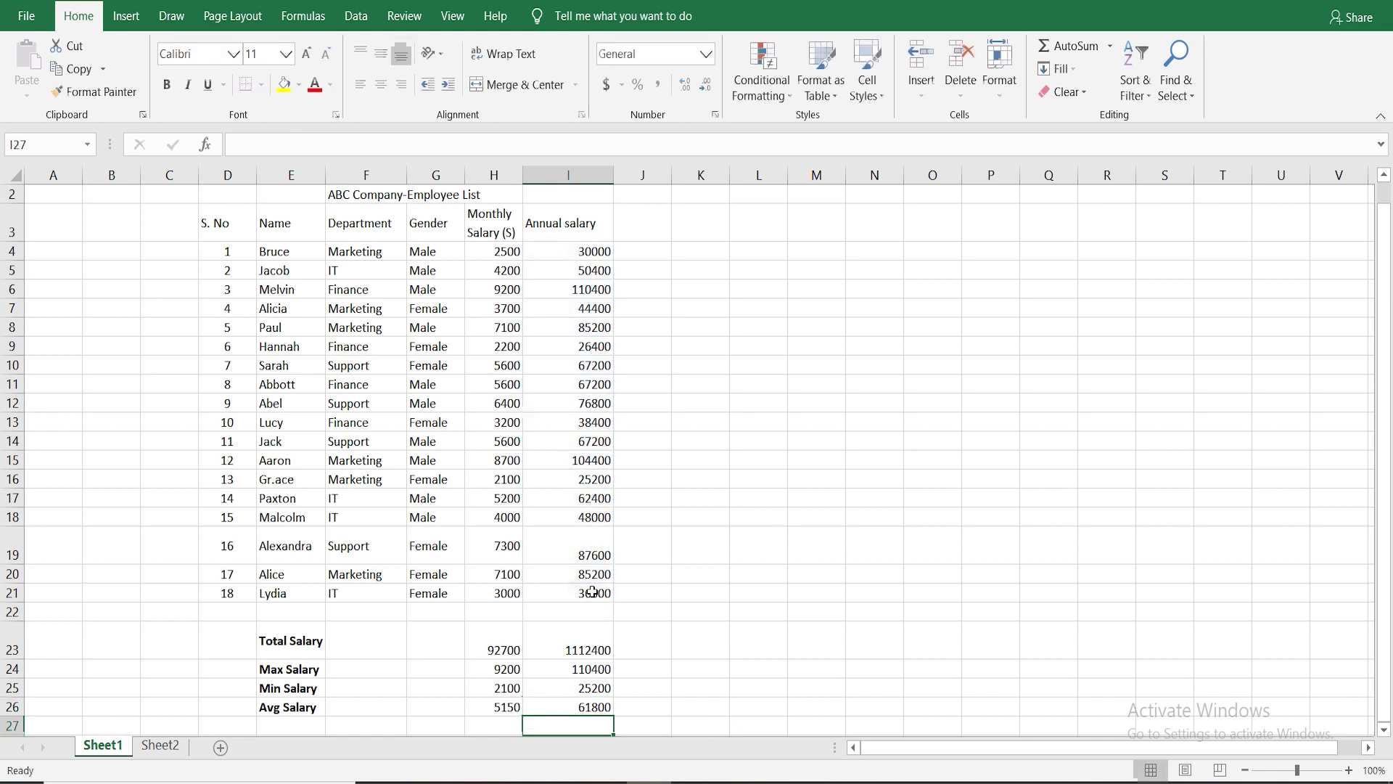